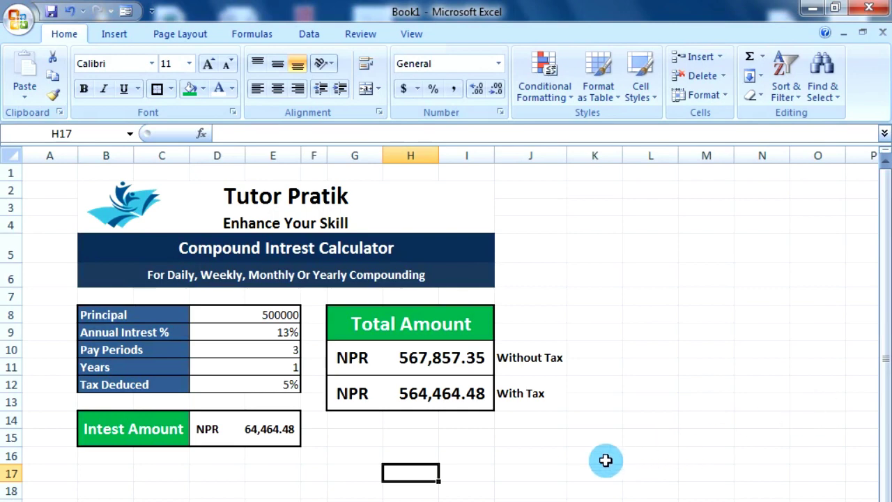
# Review the finished calculator sheet without changing any cells.
pyautogui.doubleClick(272, 500)
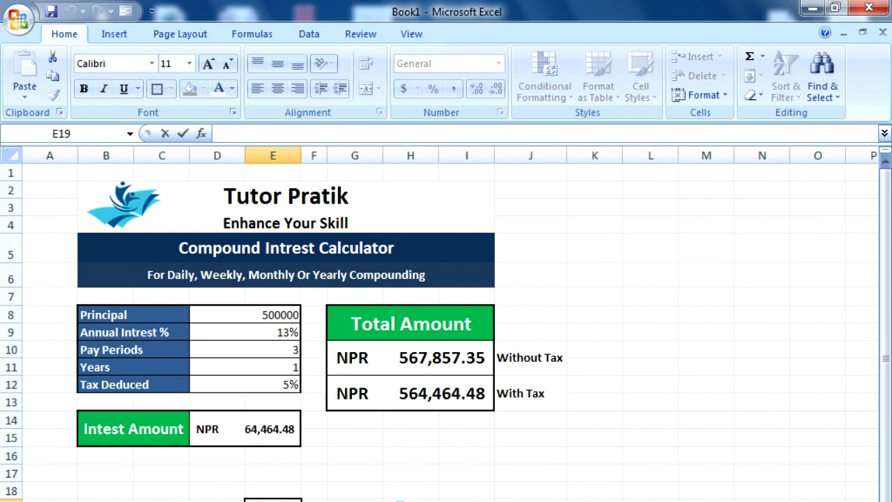
pyautogui.click(365, 487)
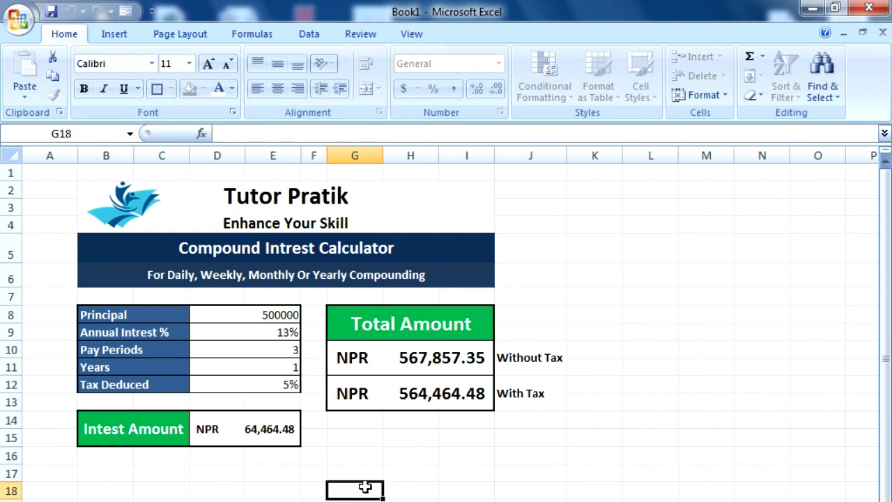
pyautogui.click(366, 487)
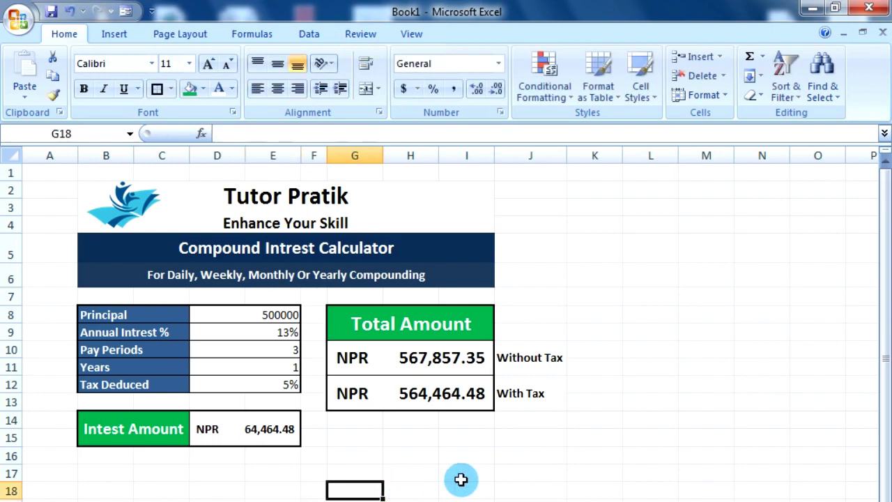
pyautogui.scroll(-5, 376, 436)
pyautogui.scroll(5, 377, 436)
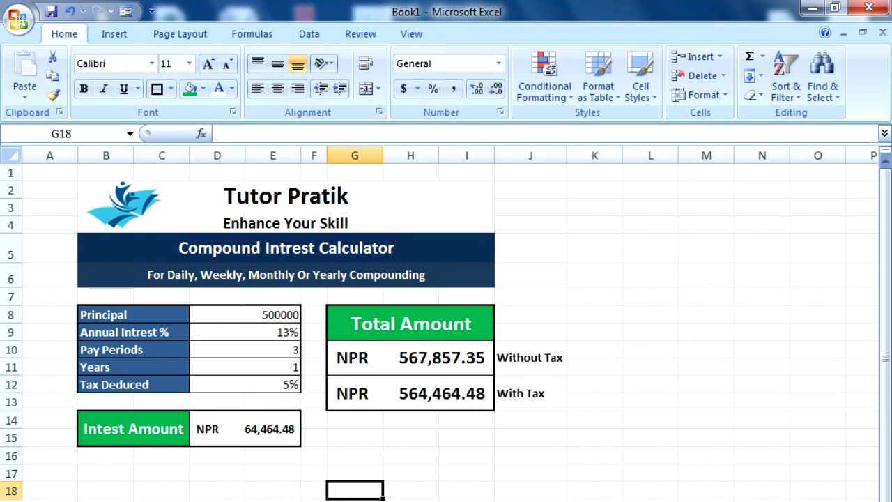
pyautogui.press('Down')
pyautogui.press('Down')
pyautogui.press('Left')
pyautogui.press('Left')
pyautogui.press('Left')
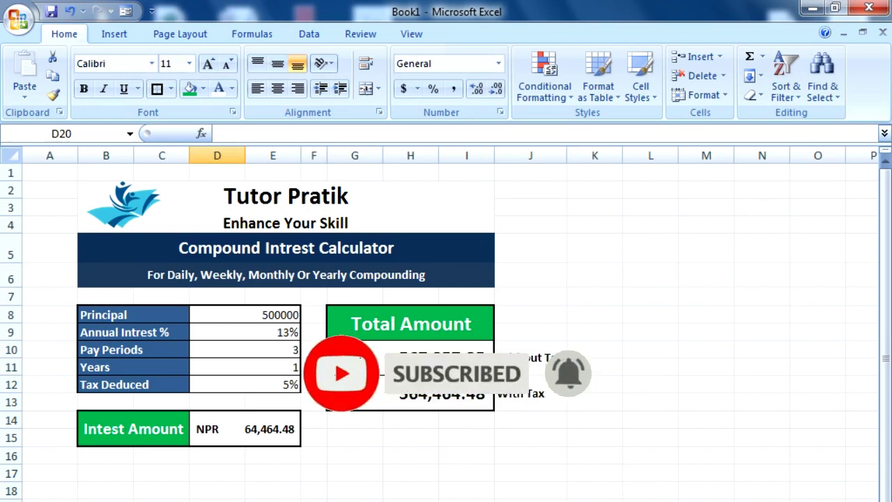
pyautogui.click(431, 492)
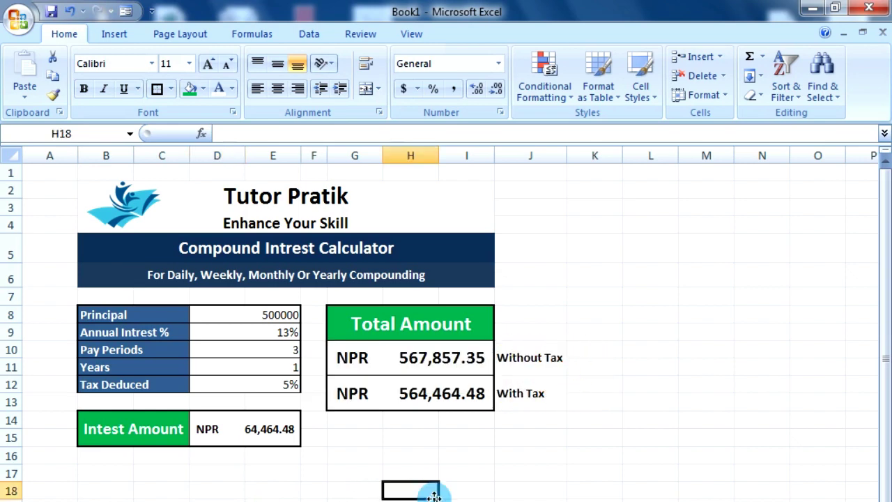
pyautogui.scroll(-2, 557, 475)
pyautogui.scroll(2, 568, 472)
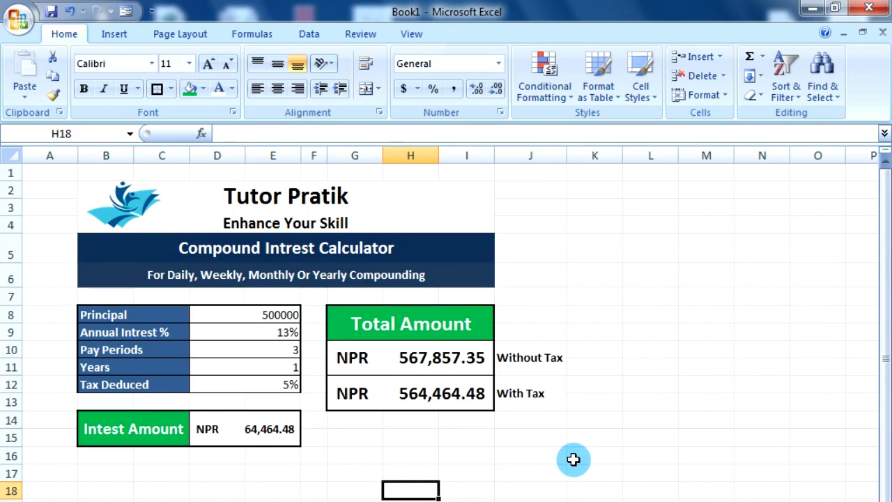
# Delete the Total Amount and Intest Amount results along with their NPR labels.
pyautogui.click(555, 460)
pyautogui.press('Down')
pyautogui.press('Down')
pyautogui.press('Down')
pyautogui.press('Delete')
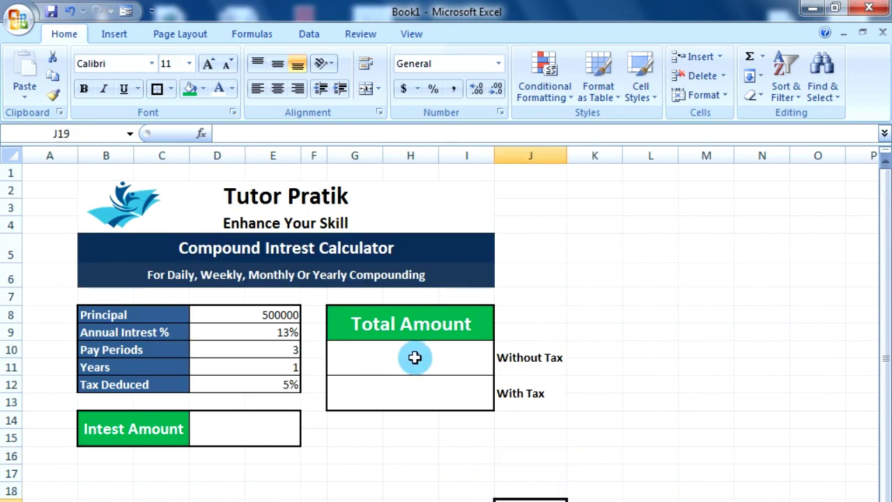
pyautogui.click(271, 315)
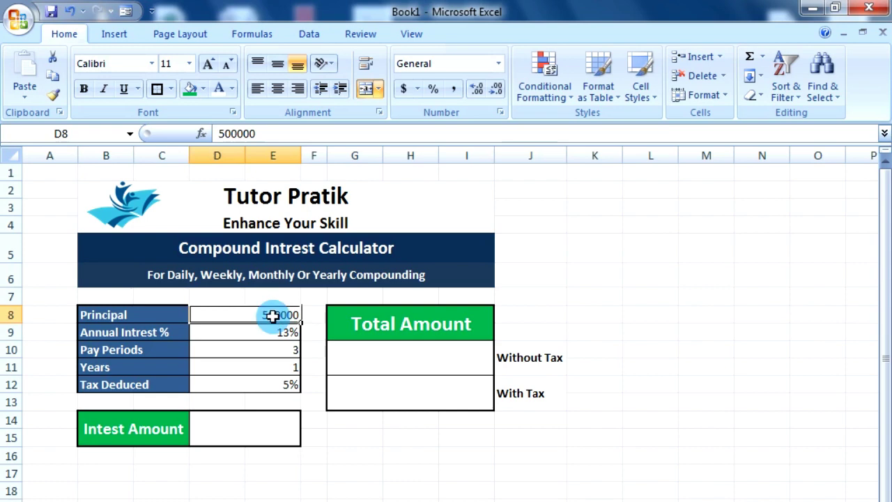
pyautogui.click(375, 493)
pyautogui.click(272, 318)
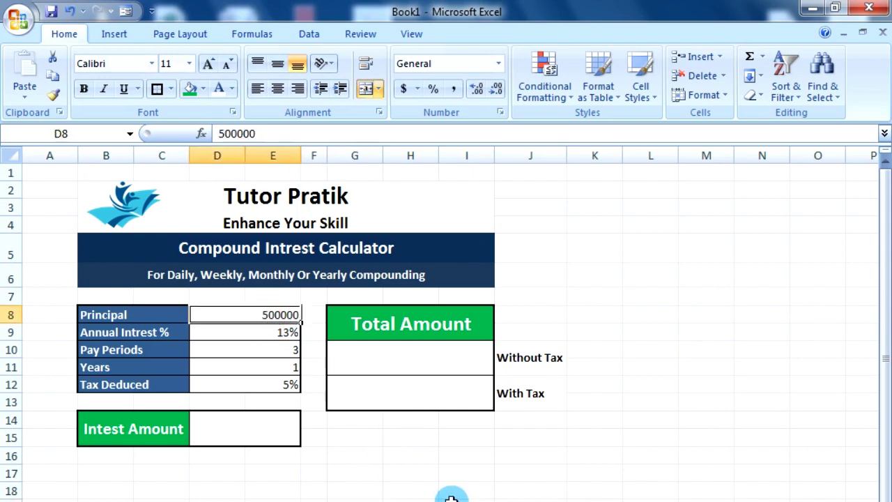
pyautogui.click(259, 333)
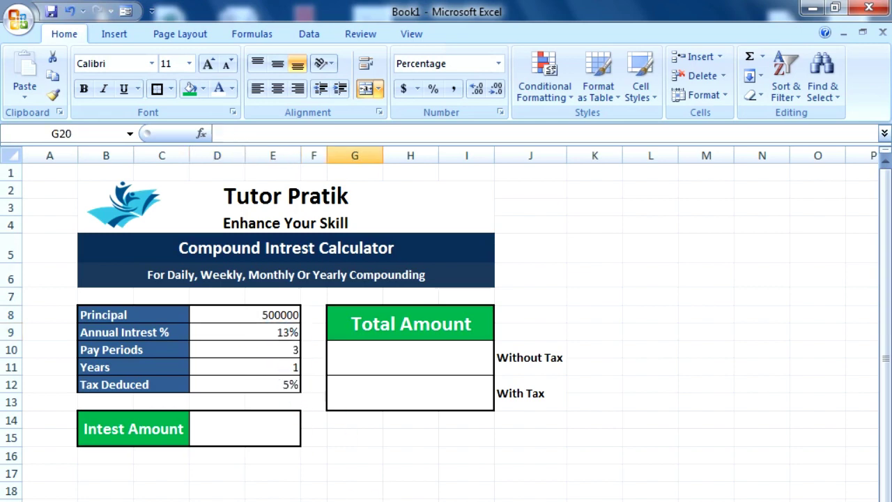
pyautogui.click(279, 331)
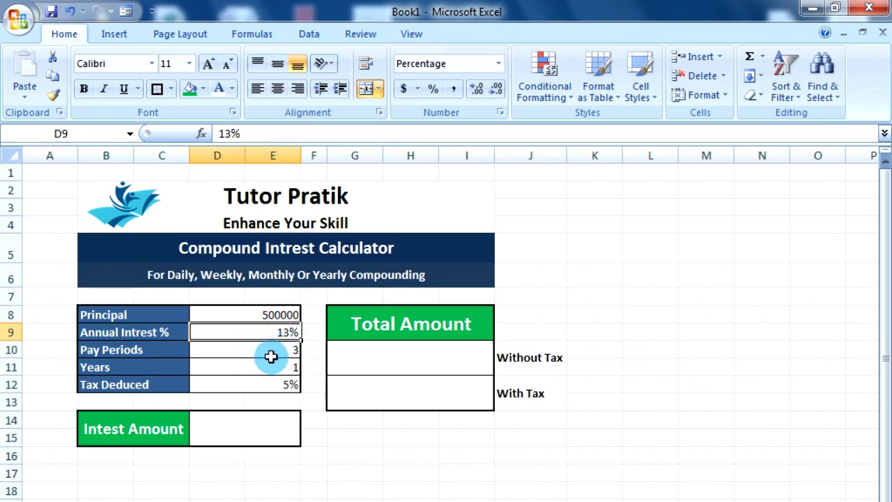
pyautogui.click(270, 351)
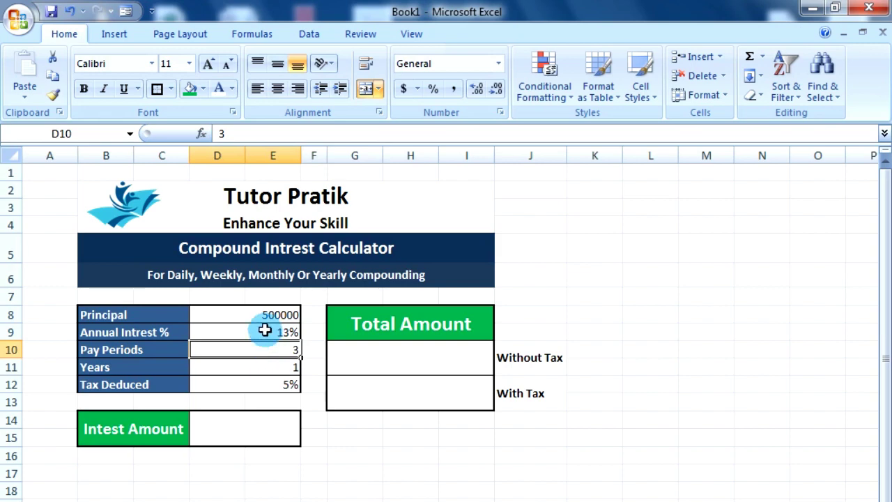
pyautogui.click(266, 329)
pyautogui.click(261, 312)
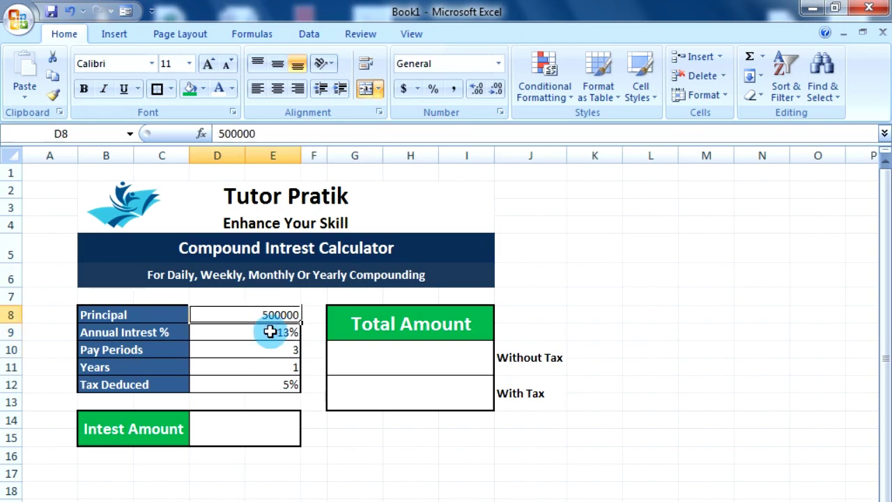
pyautogui.click(271, 332)
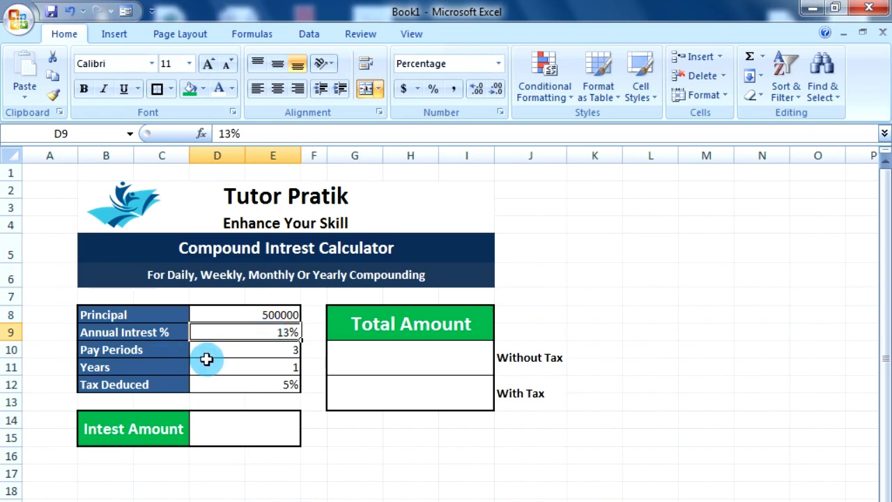
pyautogui.click(239, 354)
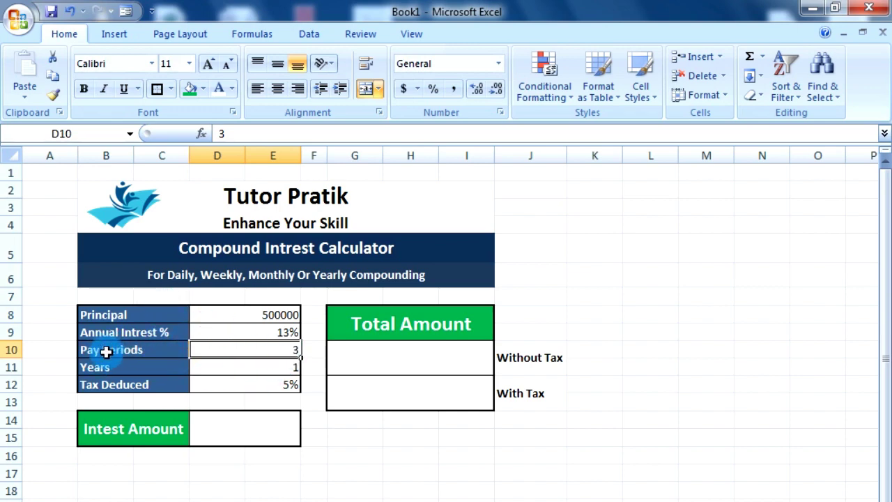
pyautogui.click(215, 368)
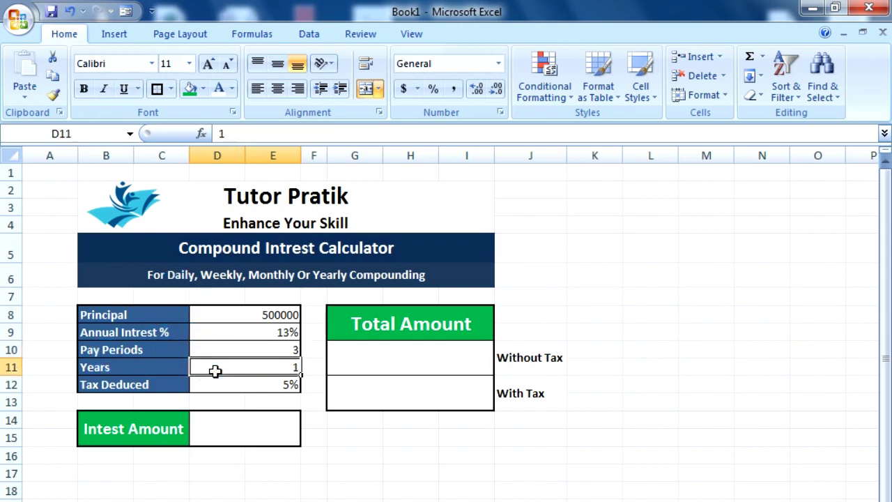
pyautogui.click(229, 355)
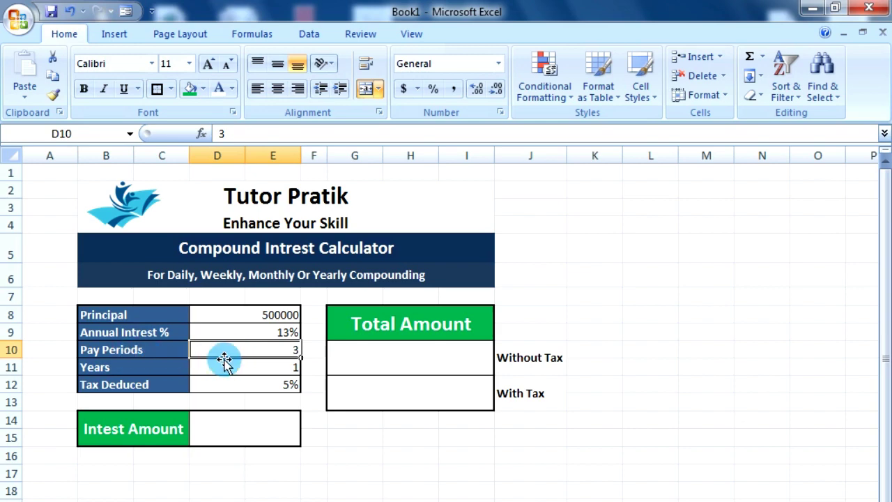
# Try 365 as the Pay Periods value, then restore it to 3.
pyautogui.write('365')
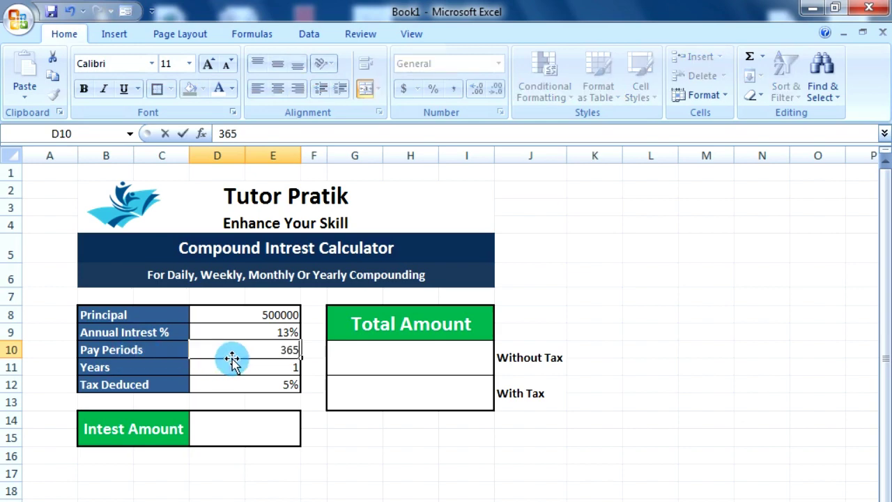
pyautogui.press('Return')
pyautogui.click(246, 353)
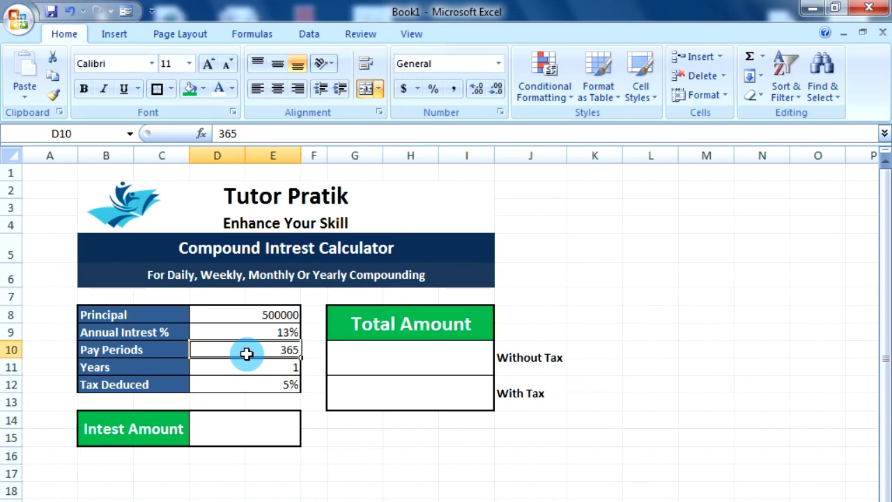
pyautogui.write('3')
pyautogui.click(322, 490)
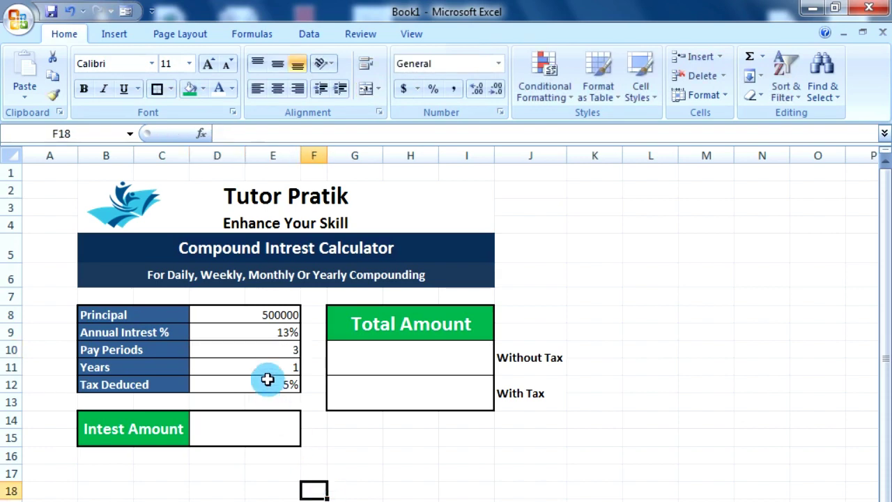
pyautogui.click(276, 348)
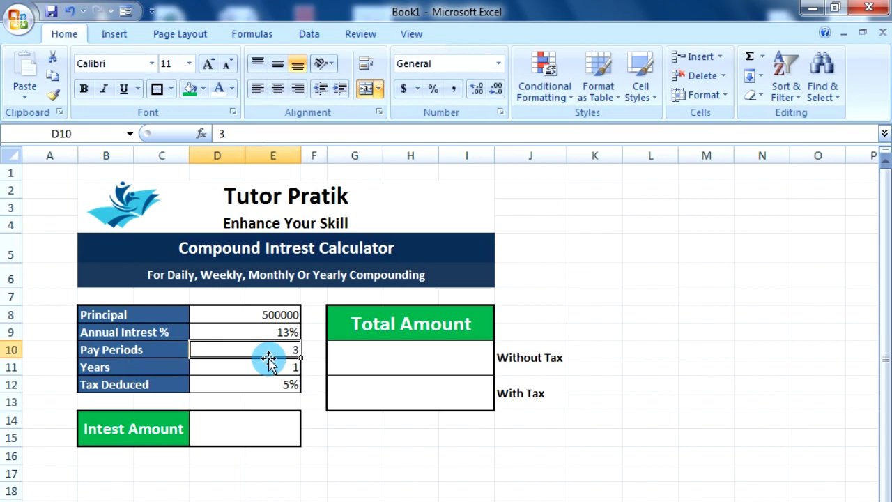
# Set Years to 2 and clear the 5% Tax Deduced value.
pyautogui.click(248, 364)
pyautogui.click(262, 351)
pyautogui.click(262, 351)
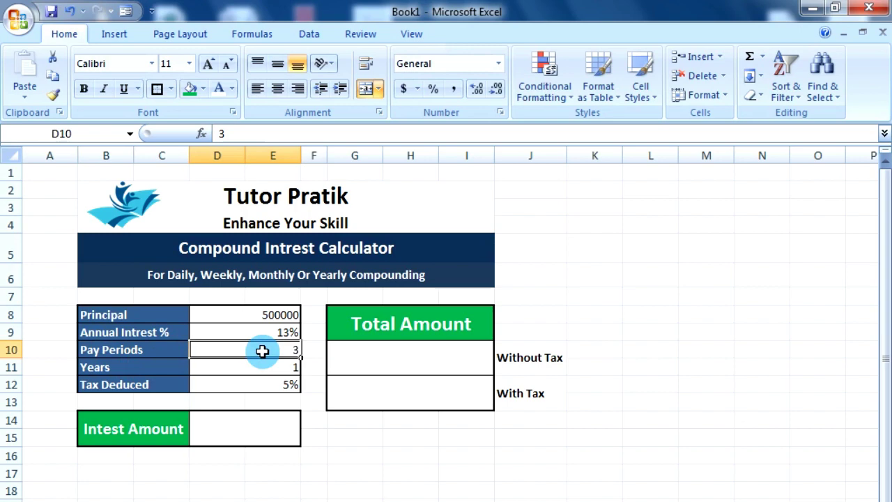
pyautogui.click(266, 370)
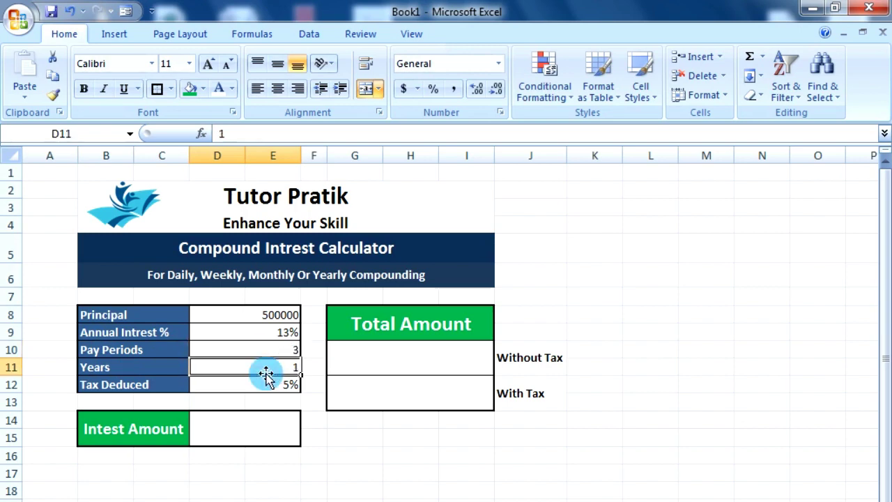
pyautogui.click(272, 315)
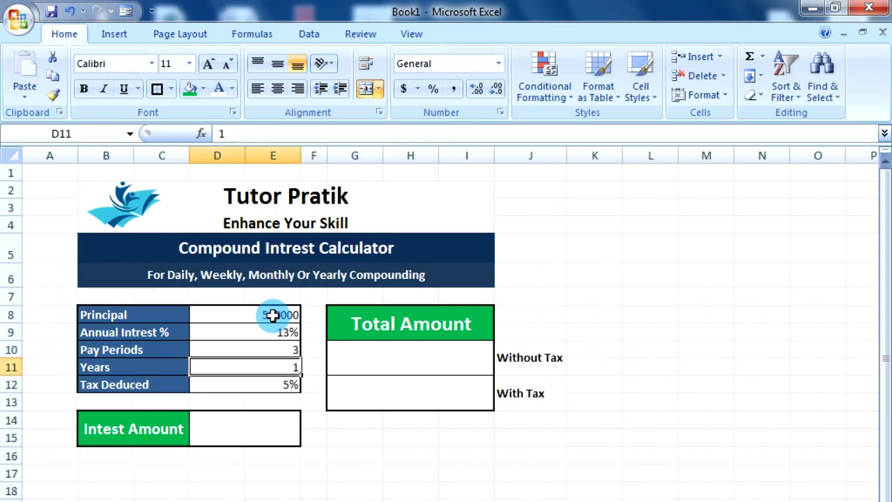
pyautogui.write('5')
pyautogui.press('BackSpace')
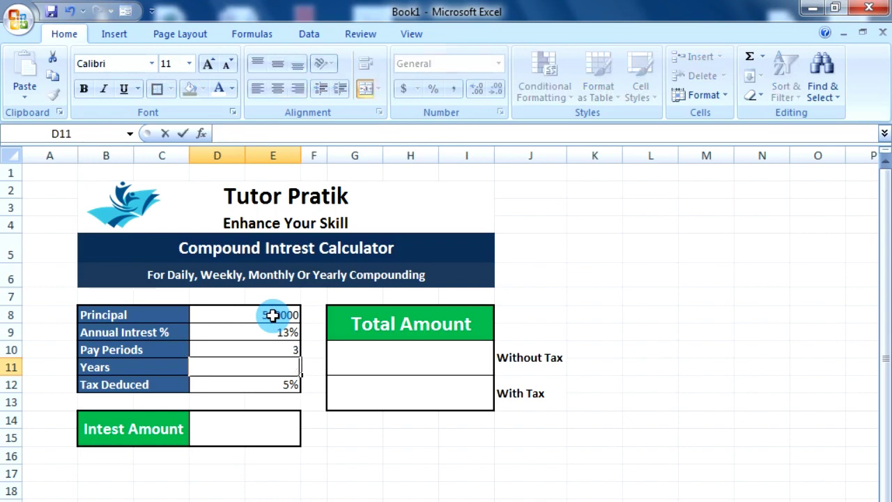
pyautogui.write('2')
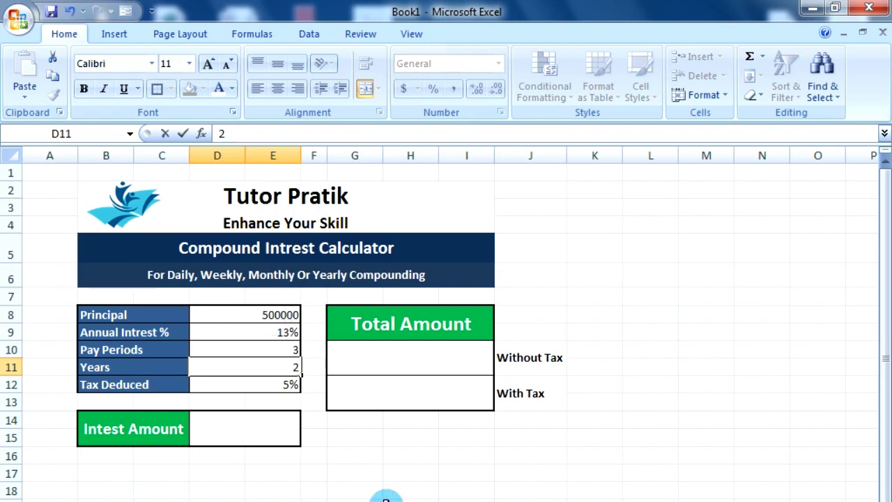
pyautogui.click(387, 499)
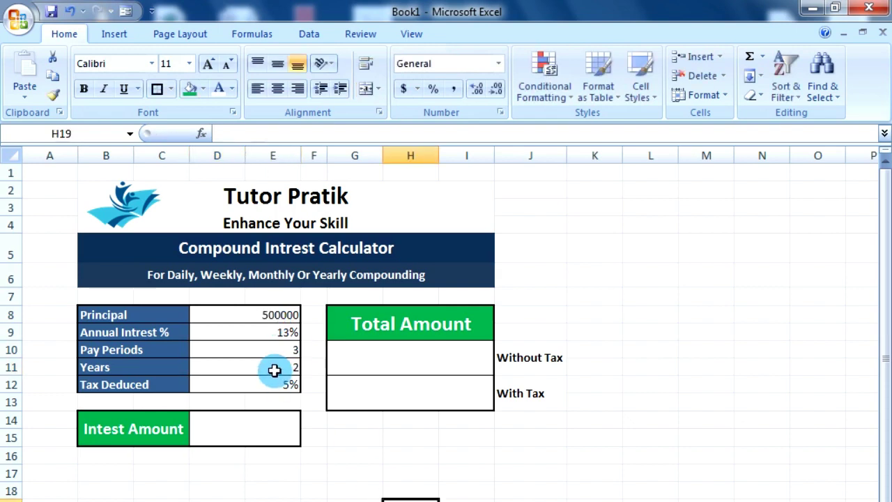
pyautogui.click(274, 370)
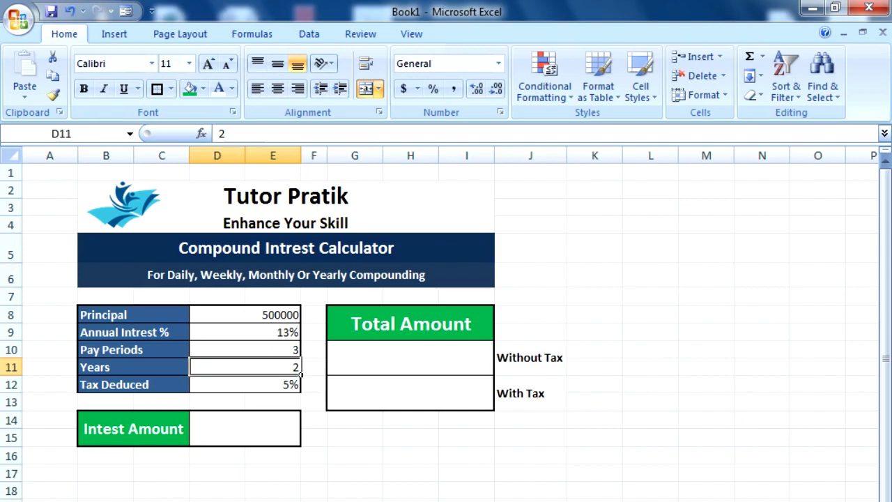
pyautogui.click(411, 501)
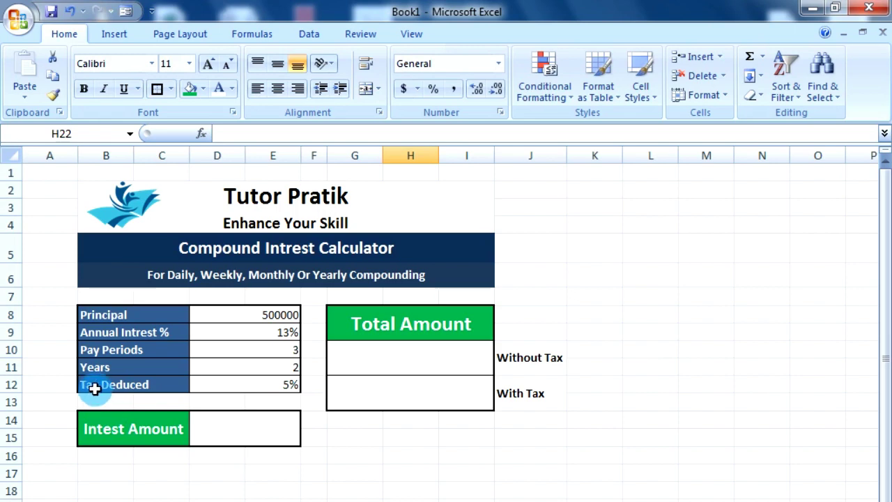
pyautogui.click(289, 383)
pyautogui.press('Delete')
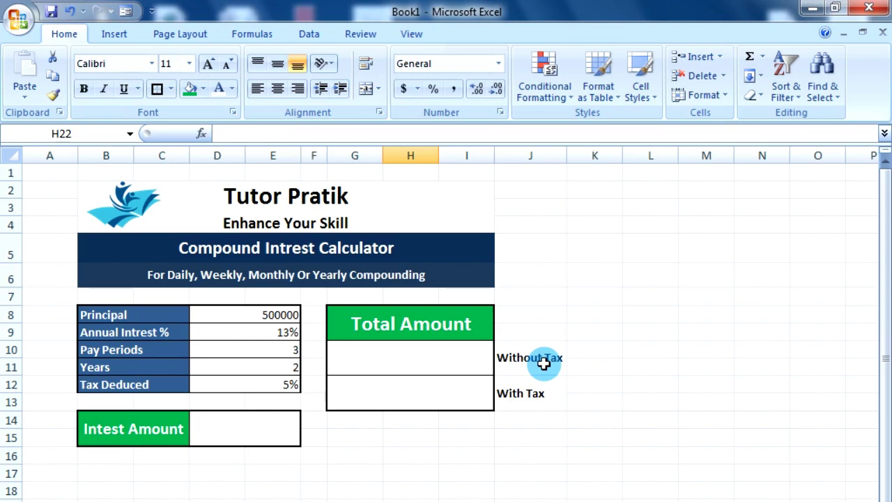
pyautogui.click(335, 460)
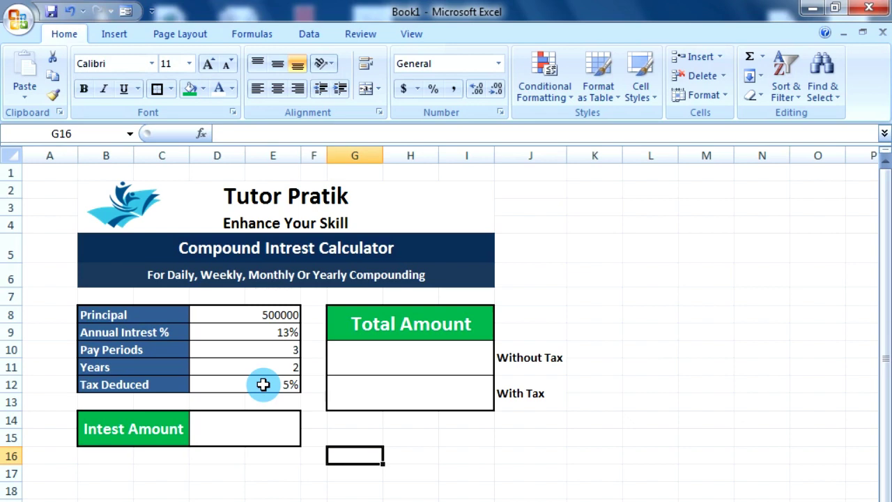
pyautogui.click(262, 385)
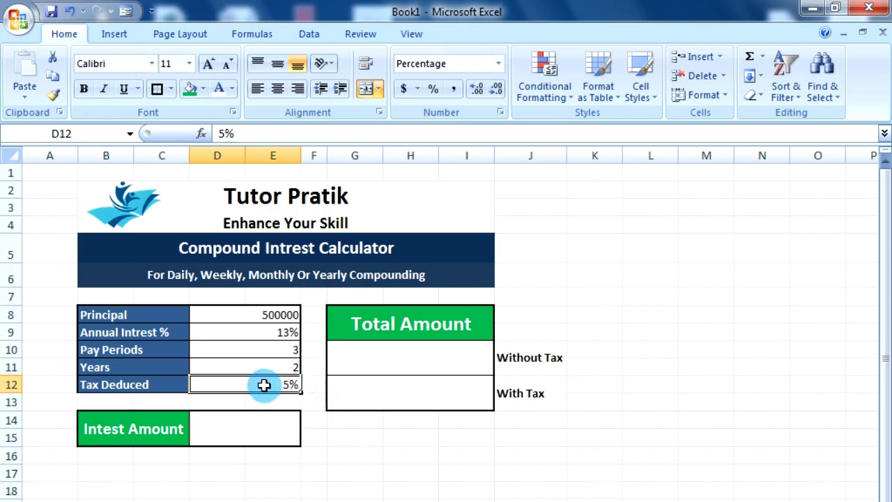
pyautogui.click(309, 488)
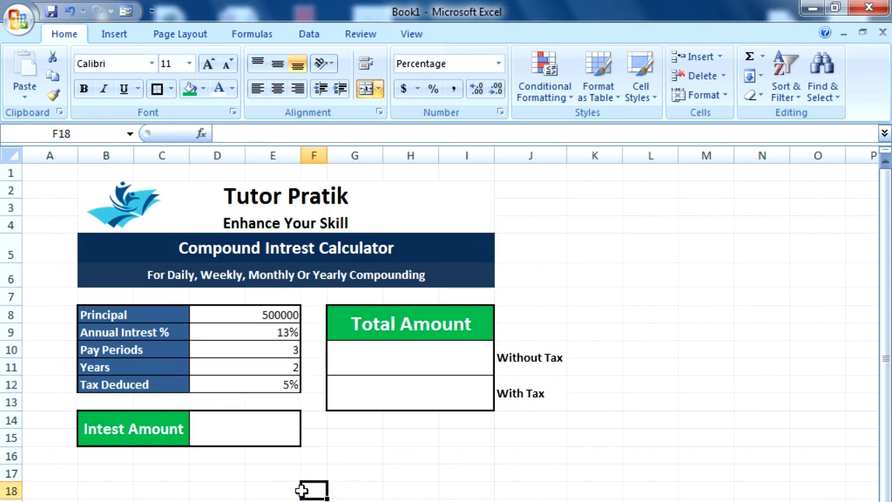
pyautogui.click(277, 385)
pyautogui.click(275, 384)
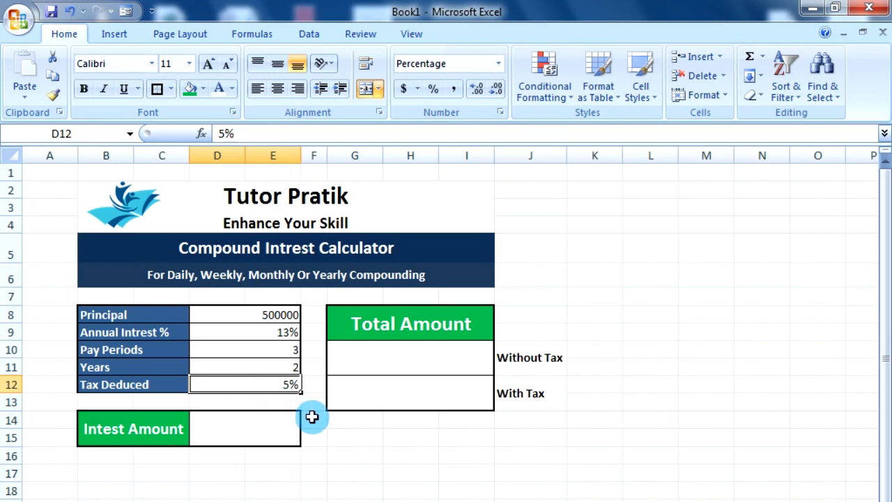
pyautogui.click(296, 500)
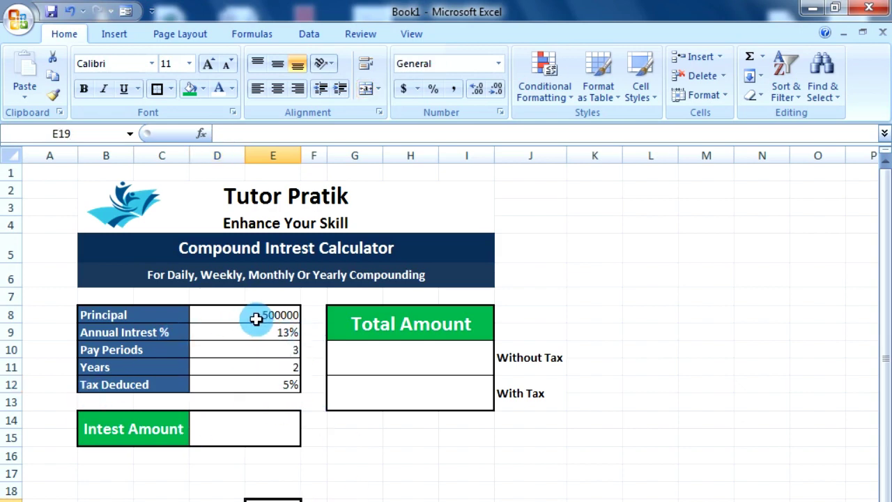
pyautogui.click(239, 430)
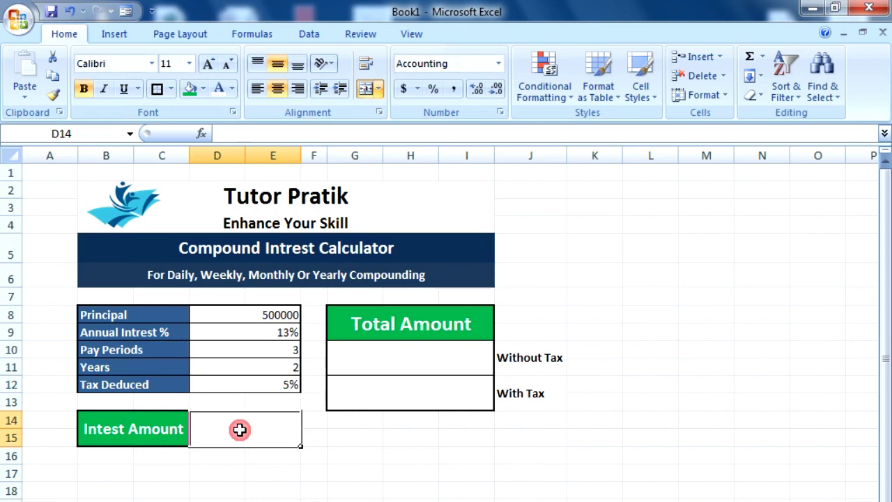
pyautogui.click(408, 356)
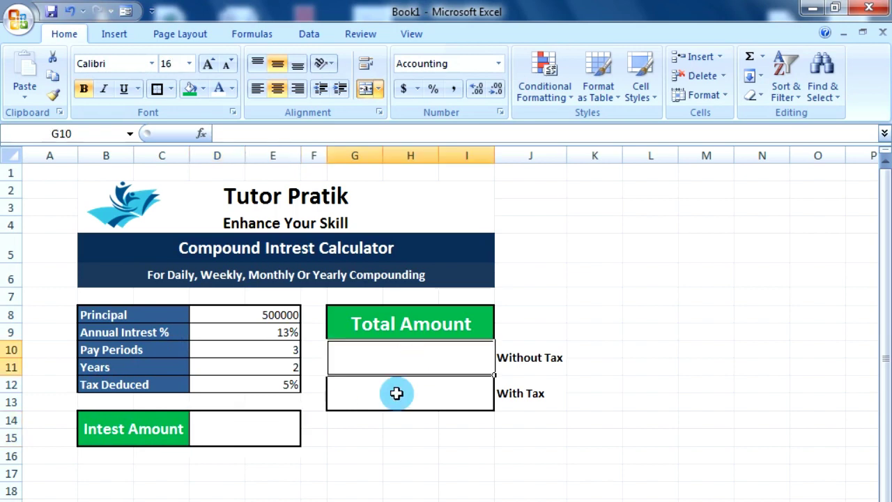
pyautogui.click(401, 436)
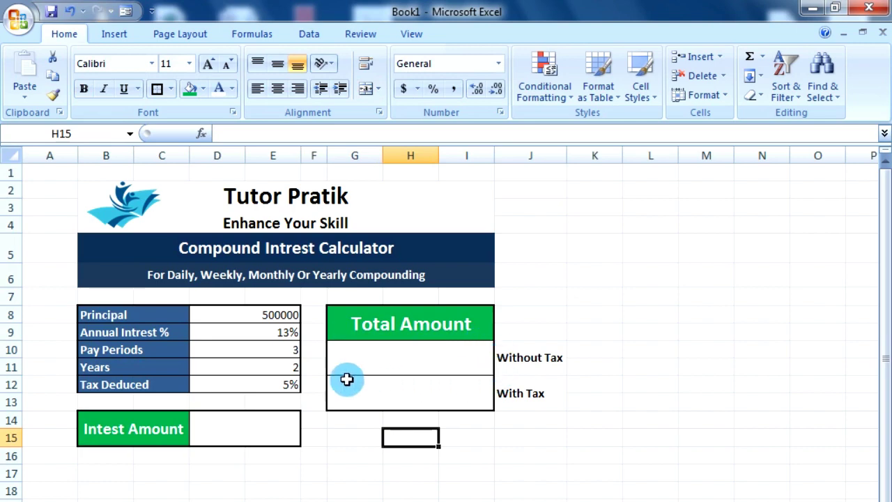
pyautogui.click(393, 360)
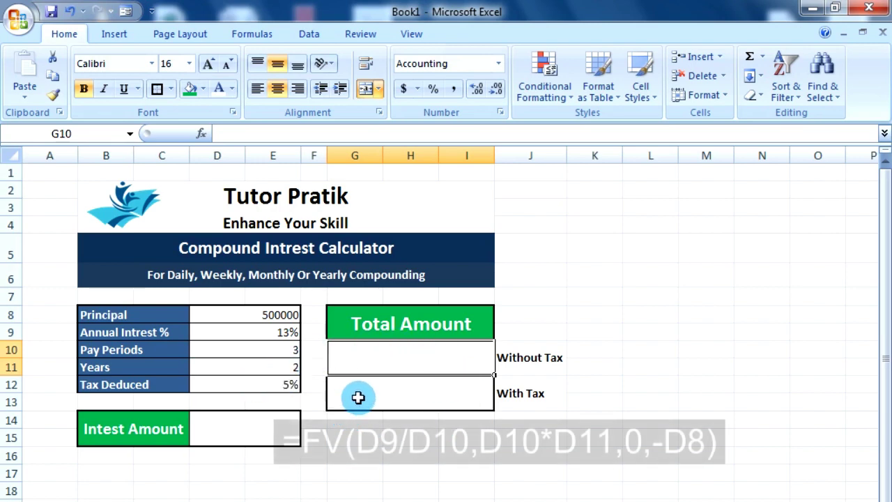
# Select the blank Without Tax total cell G10 and begin editing its formula.
pyautogui.click(357, 397)
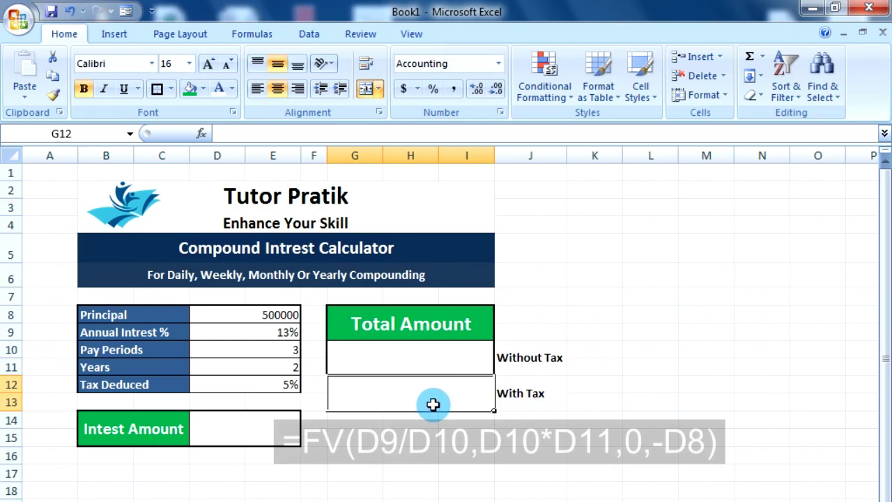
pyautogui.click(427, 454)
pyautogui.click(418, 398)
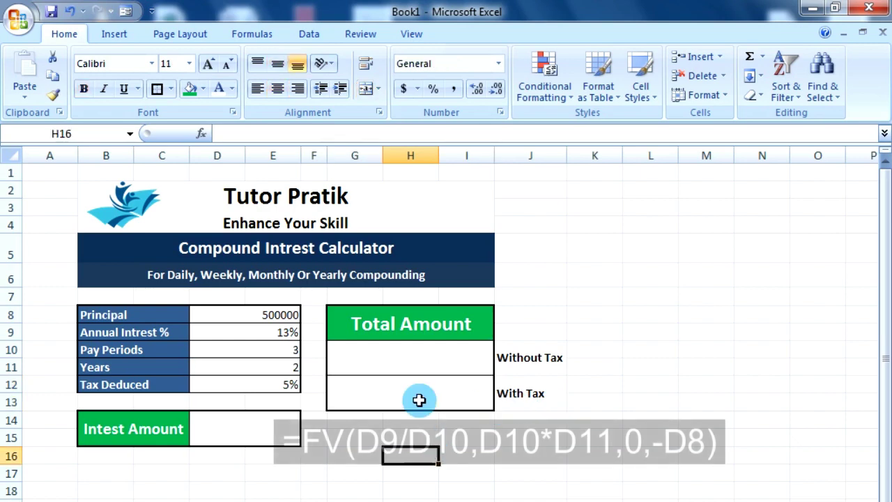
pyautogui.click(451, 492)
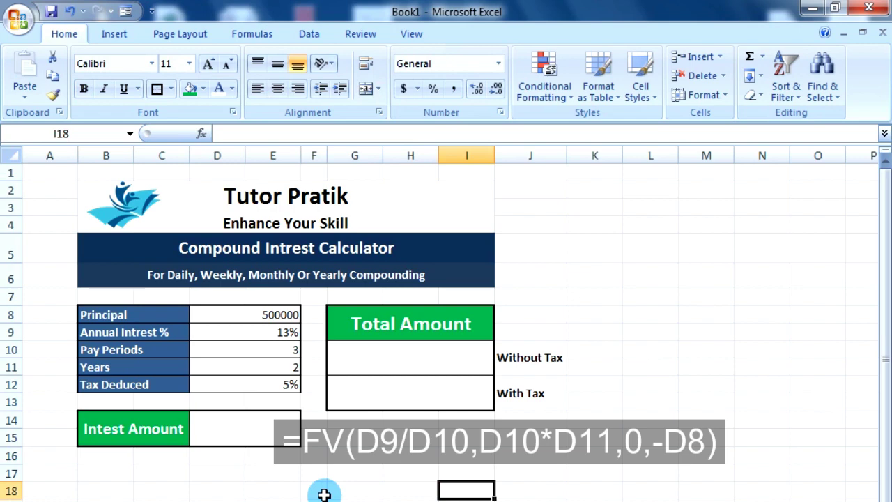
pyautogui.click(363, 360)
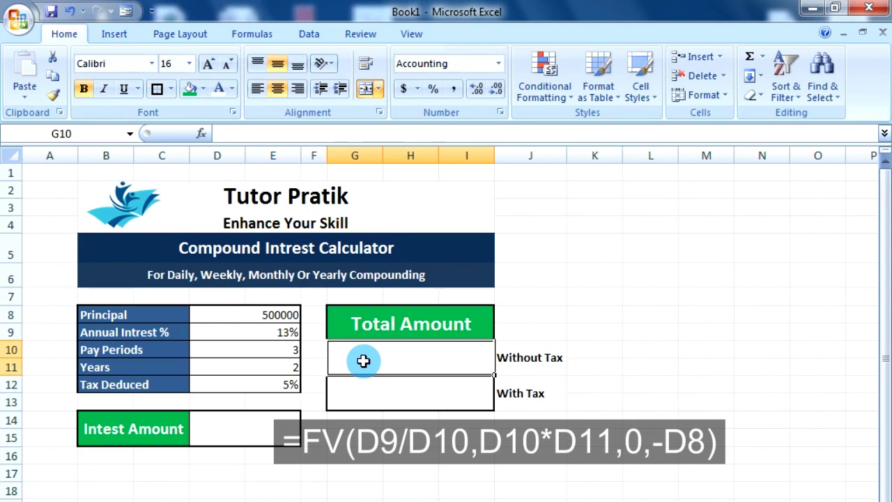
pyautogui.click(240, 132)
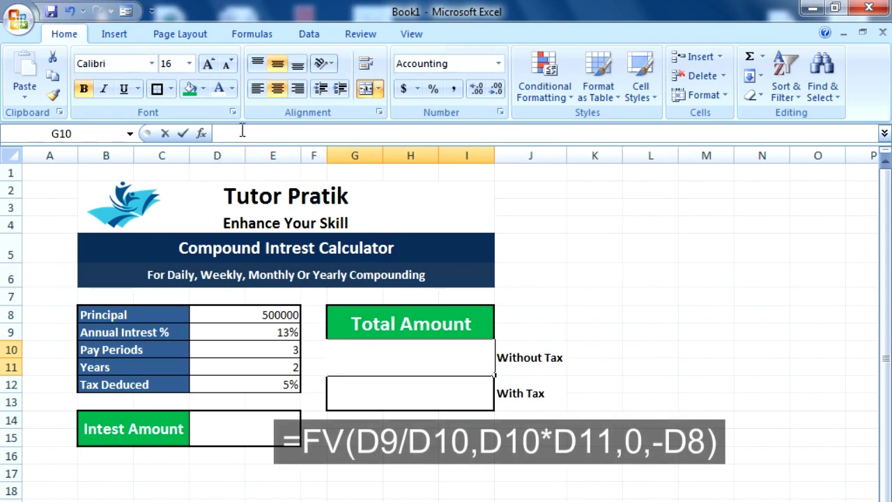
# Start the Without Tax formula as =FV(D9, using the annual interest rate.
pyautogui.write('=')
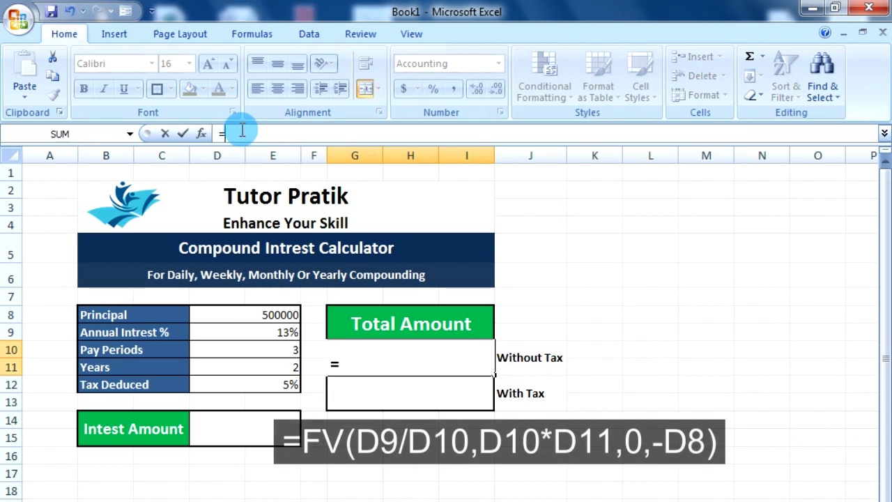
pyautogui.write('fv')
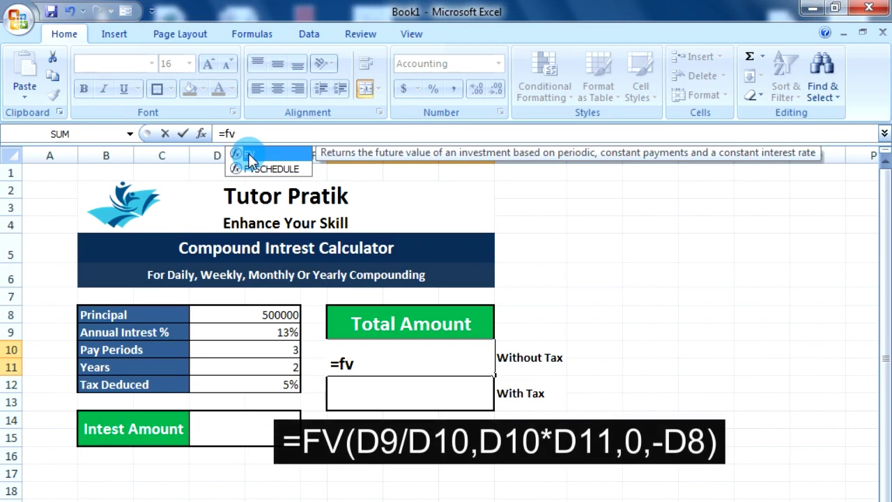
pyautogui.doubleClick(248, 153)
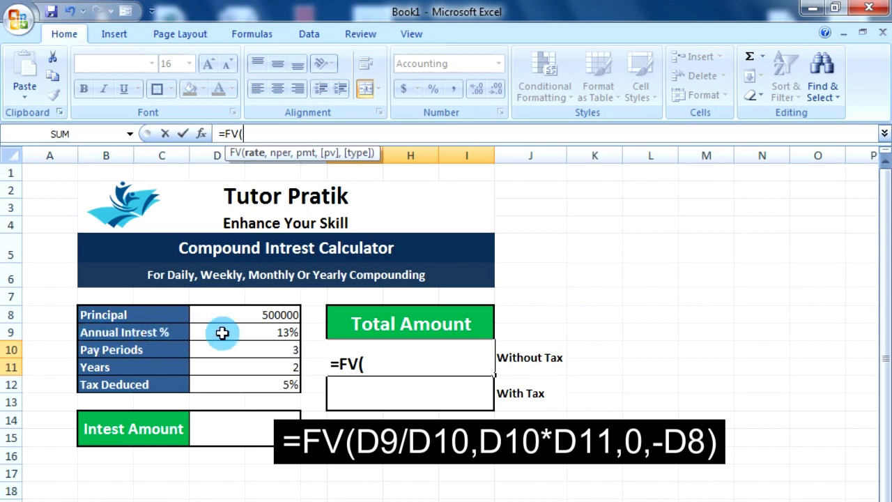
pyautogui.click(266, 331)
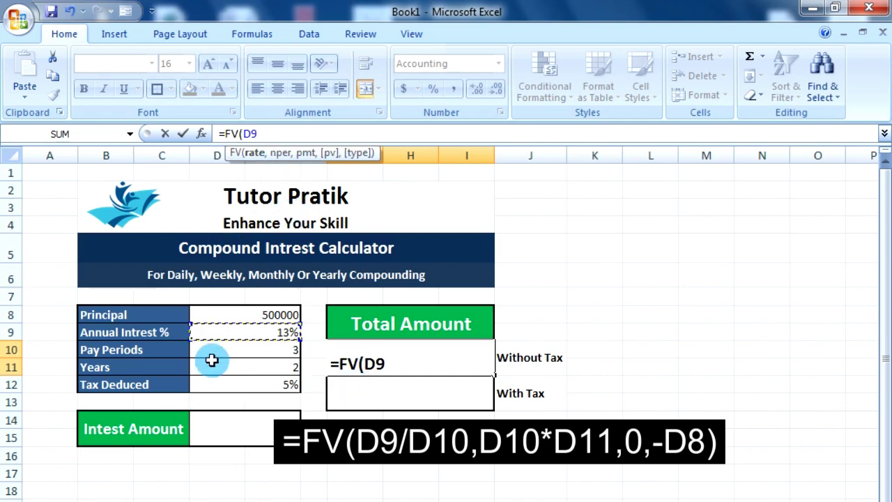
# Divide the FV rate by pay periods (D9/D10) and begin the nper argument with D10.
pyautogui.write('/')
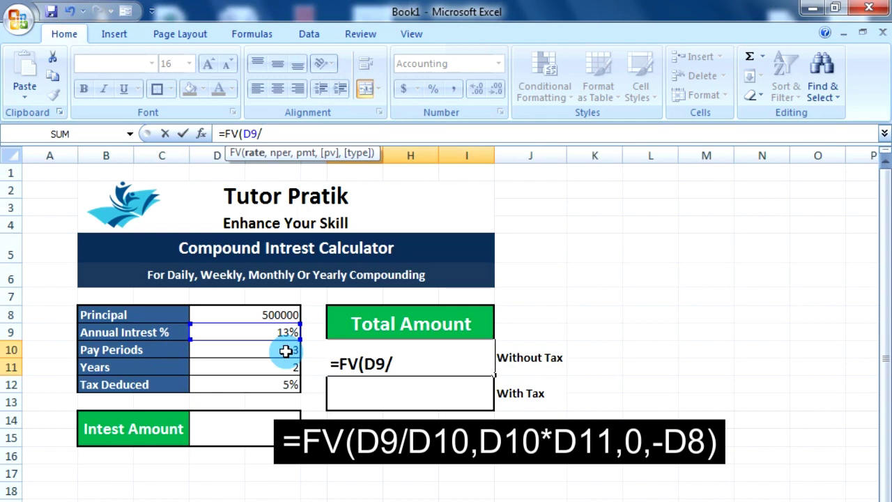
pyautogui.click(286, 351)
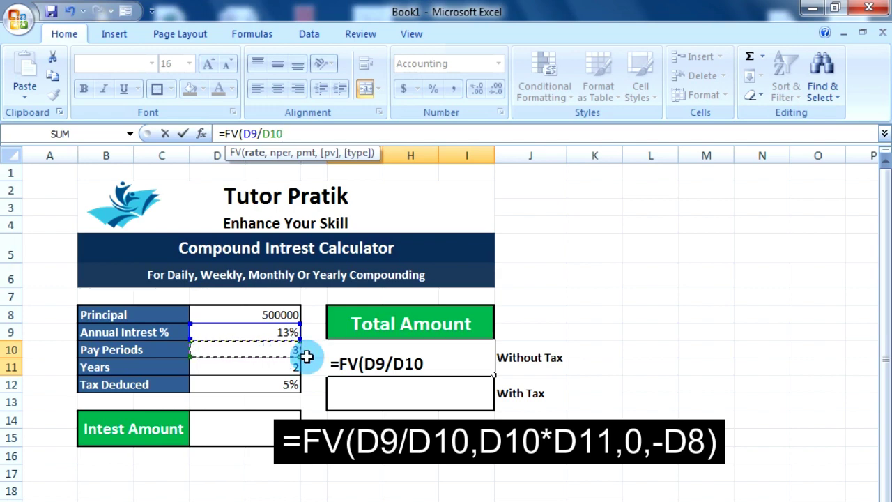
pyautogui.write(',')
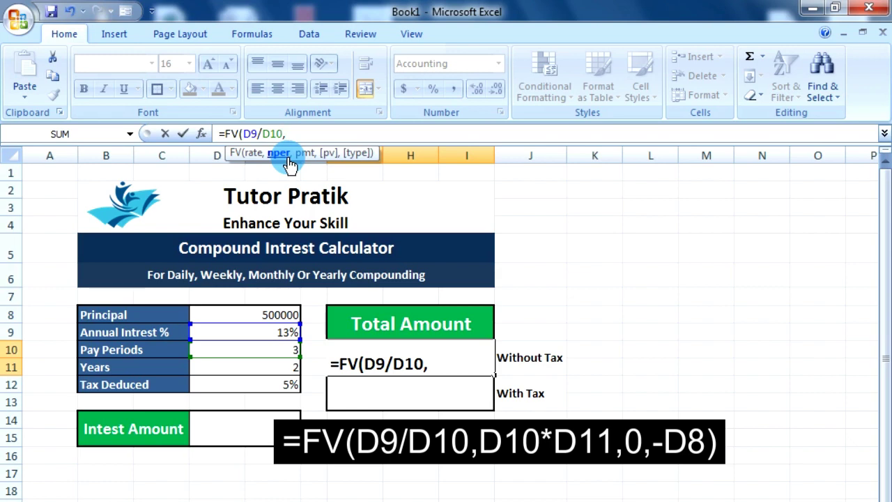
pyautogui.click(289, 354)
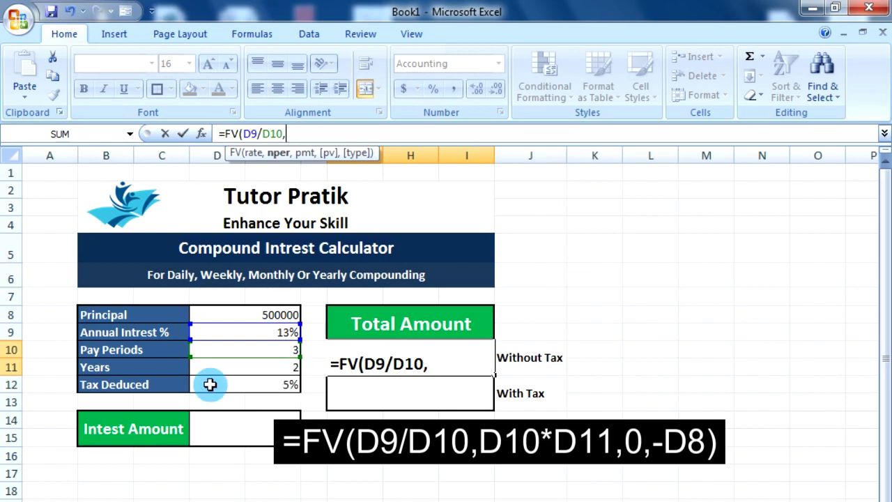
pyautogui.click(286, 351)
# Complete the formula as =FV(D9/D10,D10*D11,0,-D8) with zero payment and negated principal.
pyautogui.write('*')
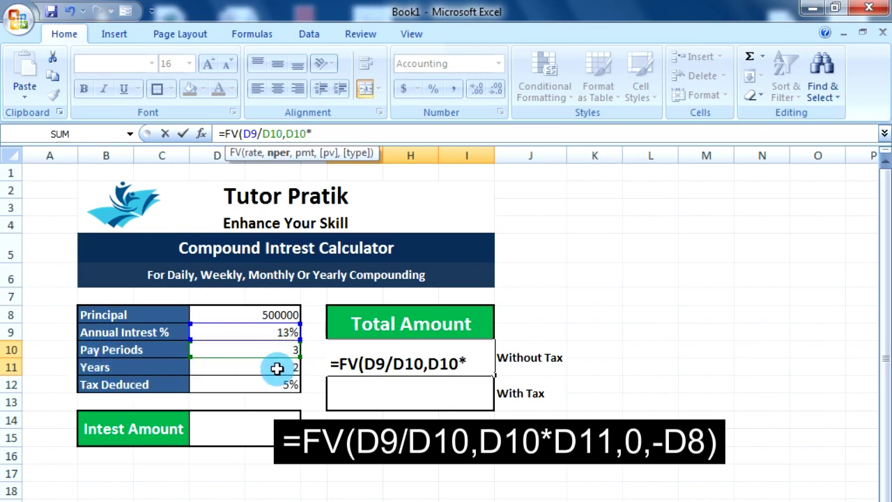
pyautogui.click(276, 368)
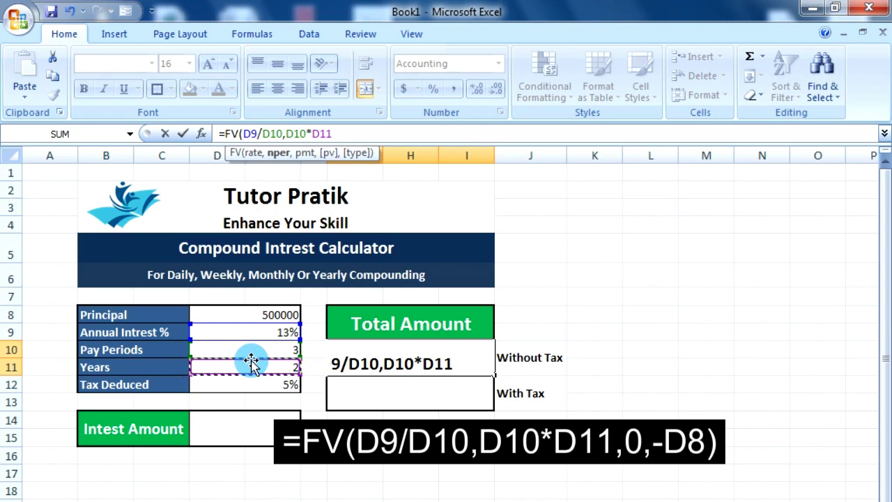
pyautogui.write(',')
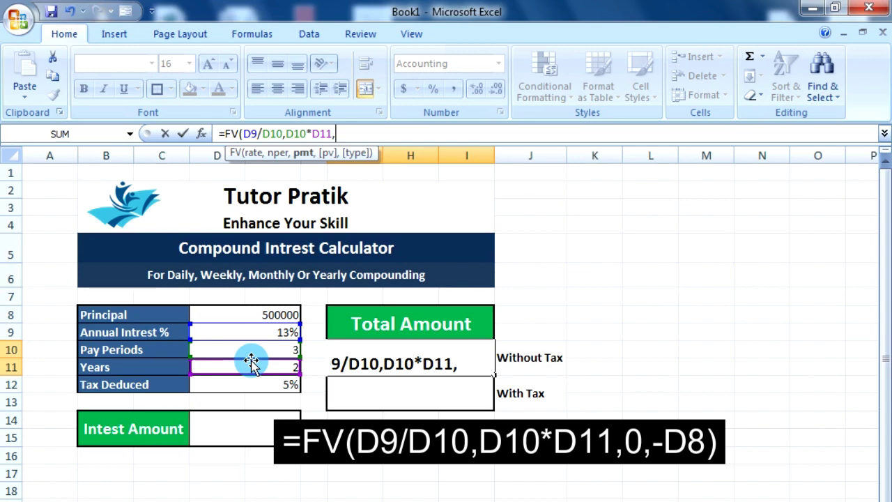
pyautogui.write('0')
pyautogui.write(',')
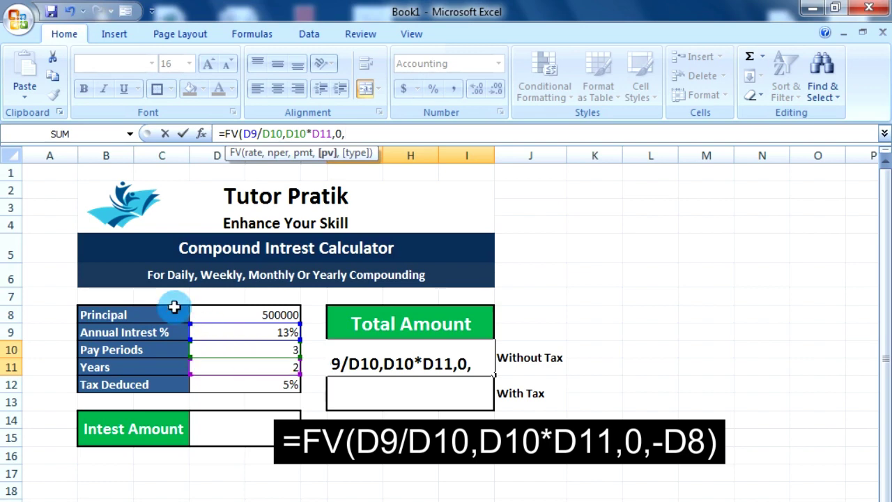
pyautogui.click(278, 317)
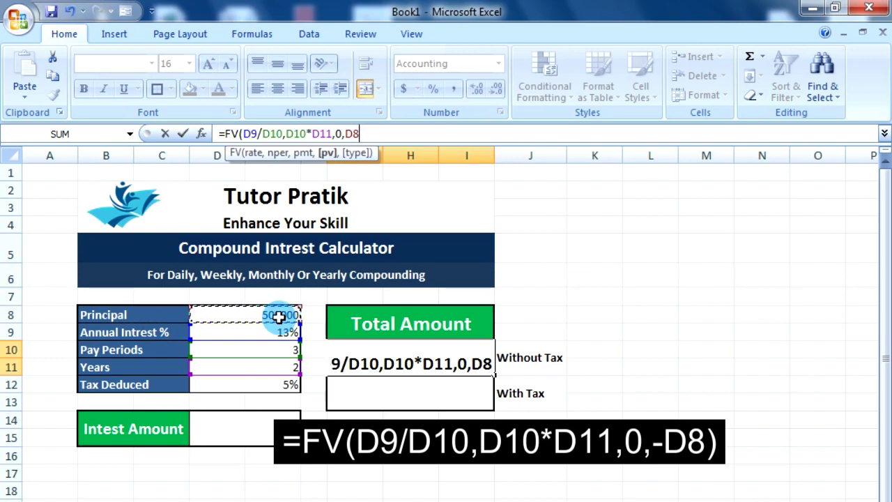
pyautogui.click(347, 133)
pyautogui.write('-')
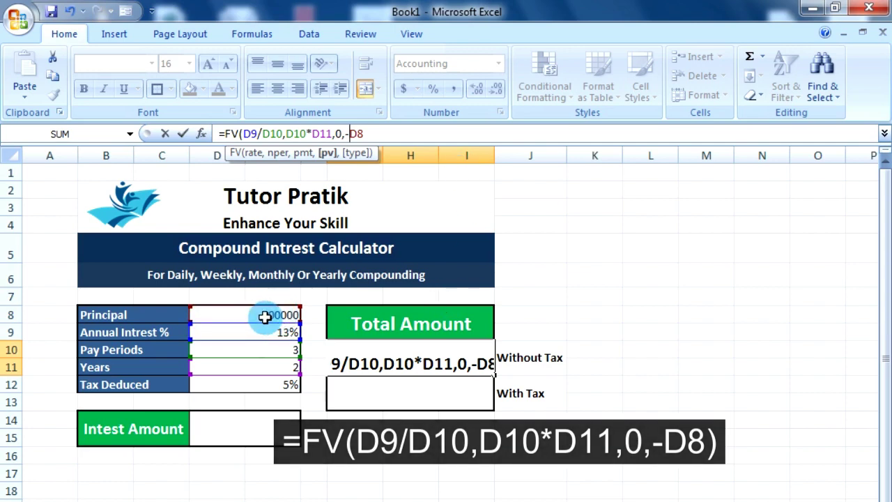
pyautogui.click(367, 133)
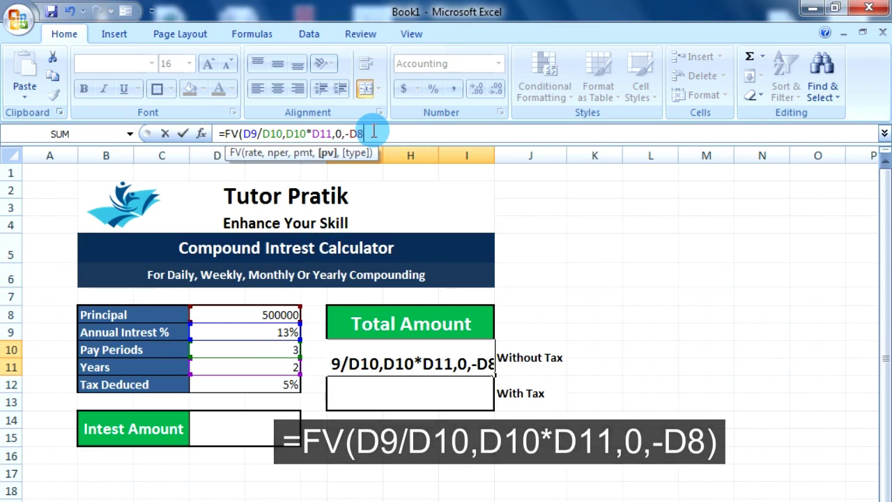
pyautogui.write(')')
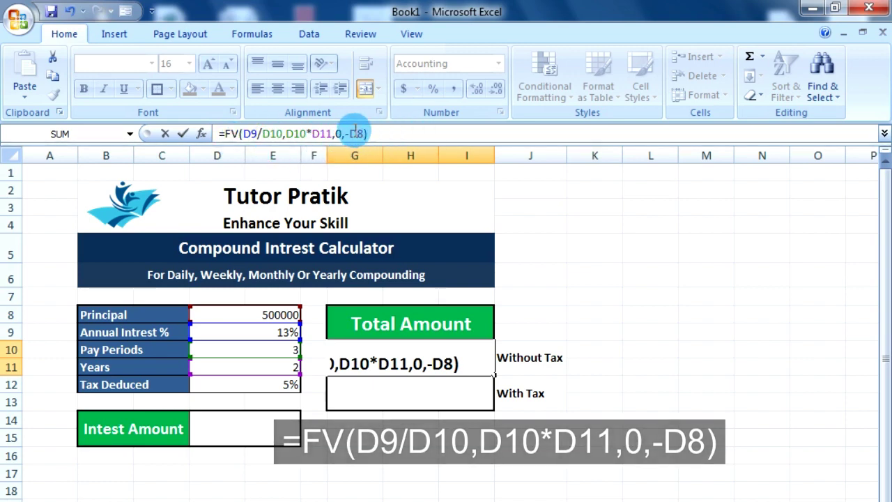
# Commit the FV formula and confirm the Without Tax total shows NPR 644,923.94.
pyautogui.press('Return')
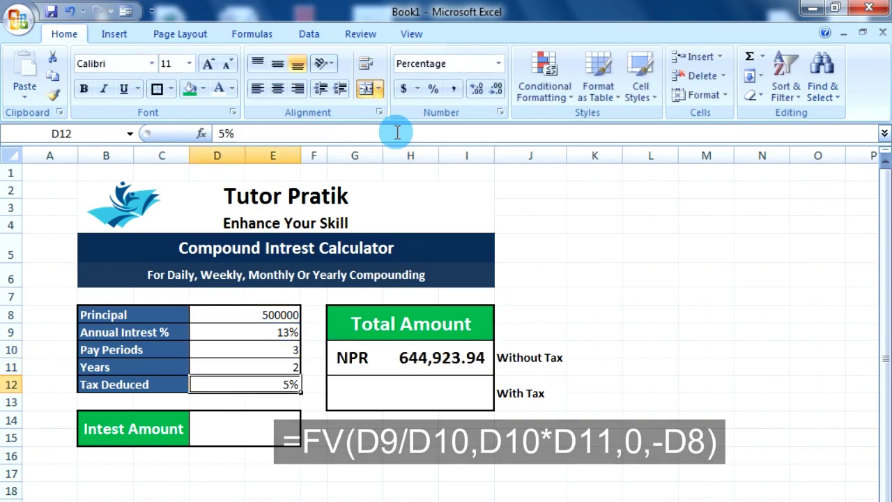
pyautogui.click(436, 357)
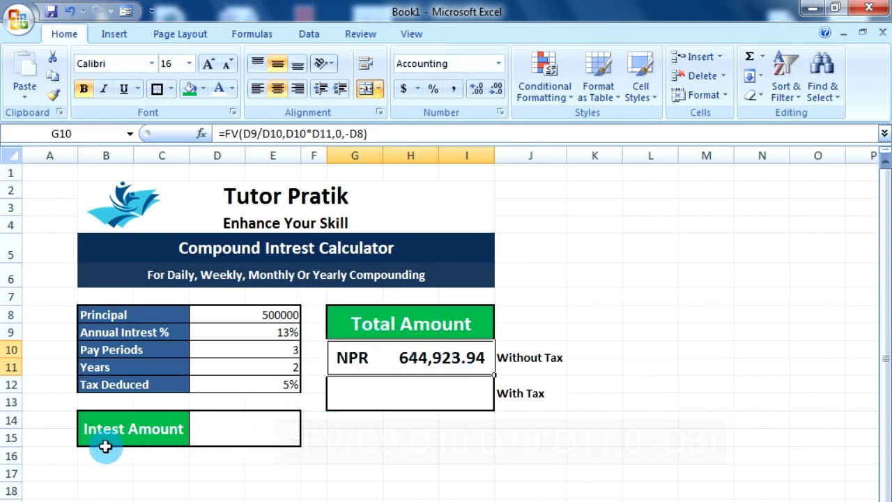
pyautogui.click(258, 432)
pyautogui.click(258, 134)
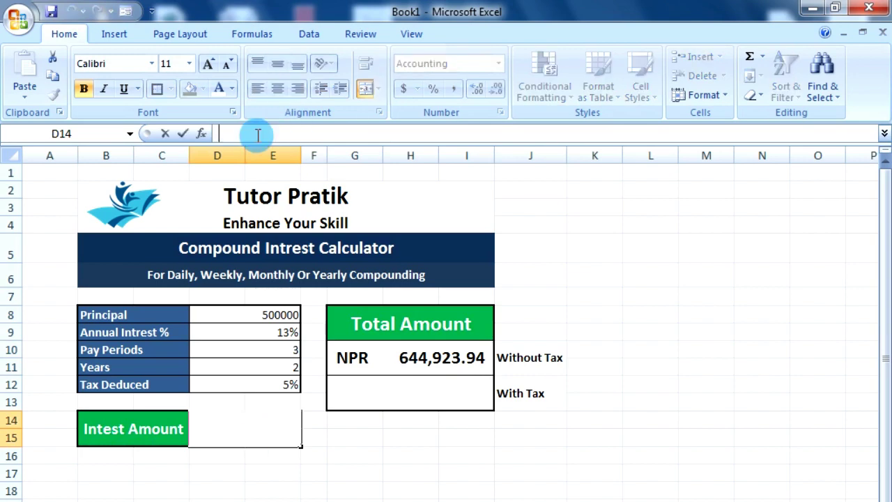
# Enter =G10-D8 in the Intest Amount cell so it shows NPR 144,923.94.
pyautogui.write('=')
pyautogui.click(424, 362)
pyautogui.write('-')
pyautogui.click(271, 316)
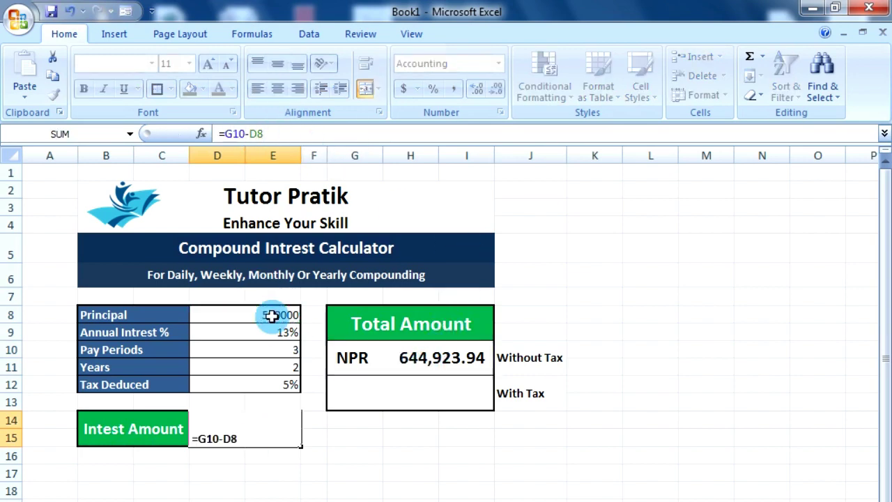
pyautogui.press('Return')
pyautogui.click(277, 470)
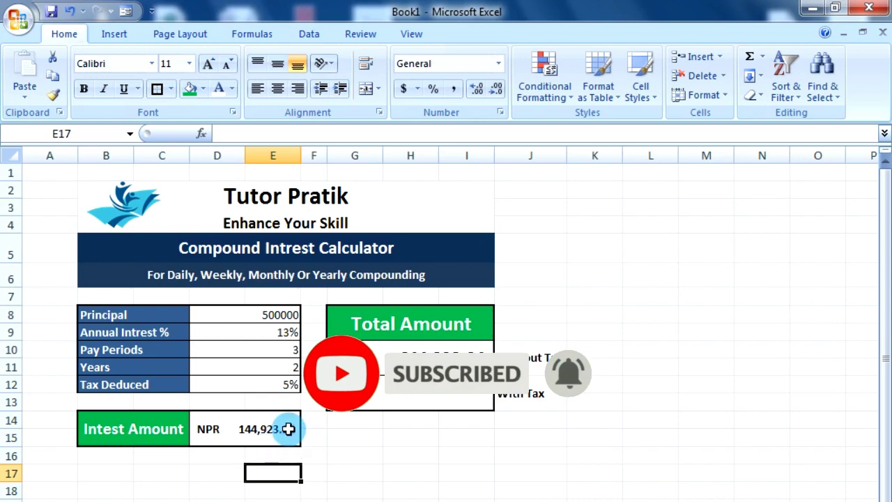
pyautogui.click(289, 428)
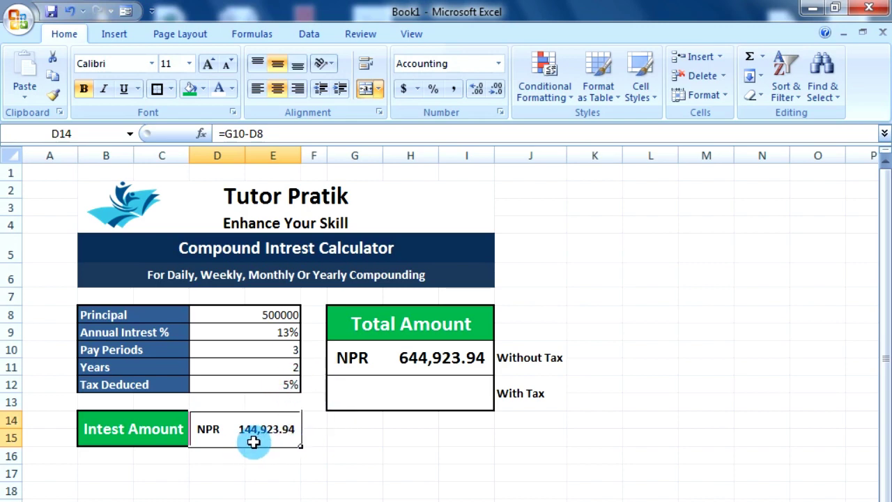
pyautogui.click(350, 390)
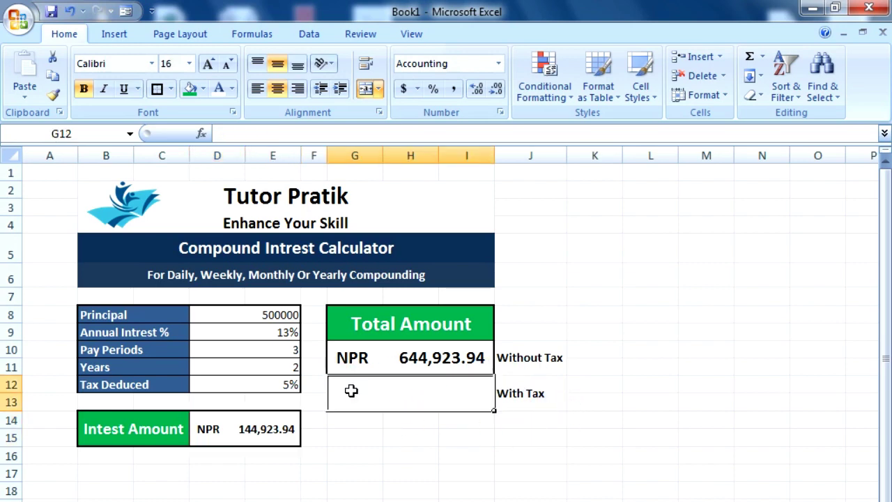
# Enter =G10-D14*D12 in the With Tax total, using the Tax Deduced rate instead of 0.05.
pyautogui.click(246, 132)
pyautogui.write('=')
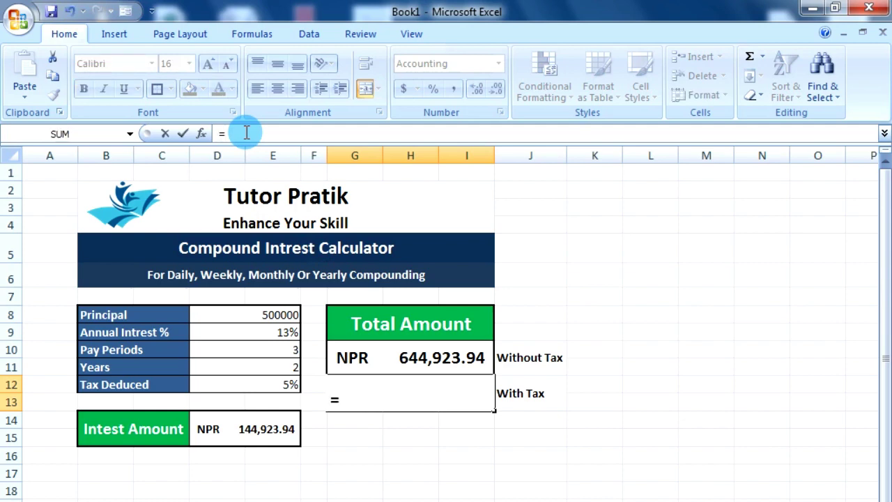
pyautogui.click(416, 367)
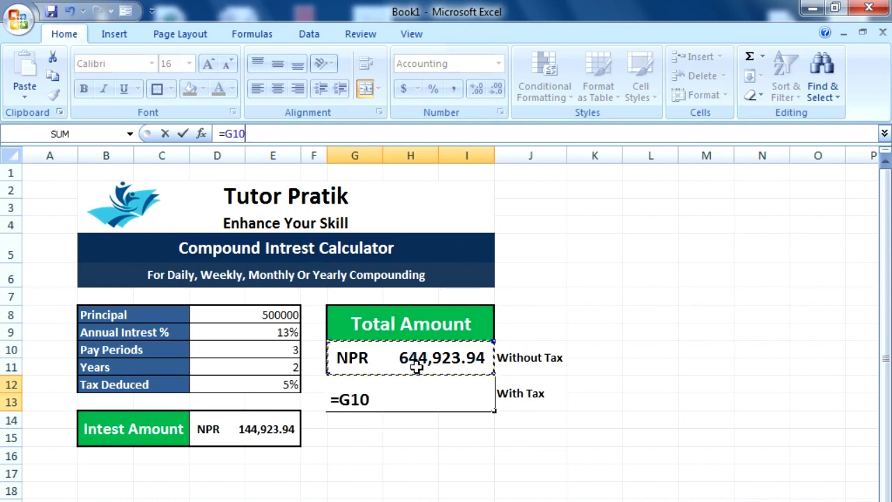
pyautogui.write('-')
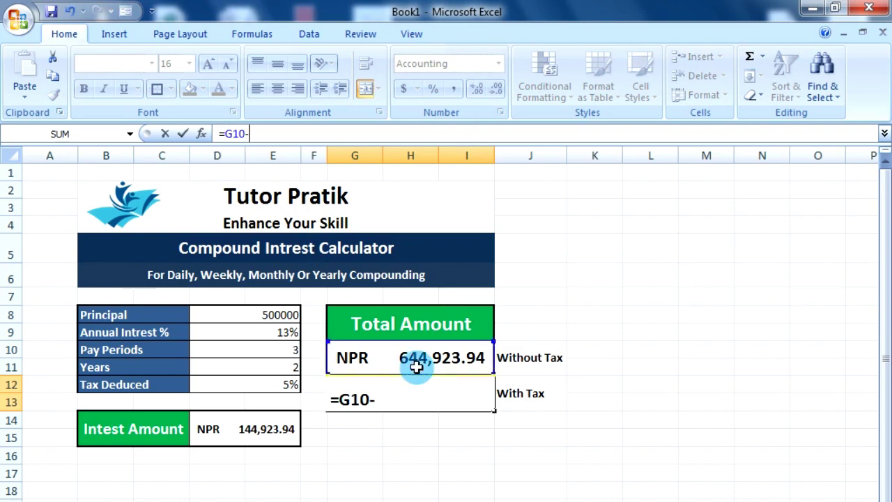
pyautogui.click(268, 428)
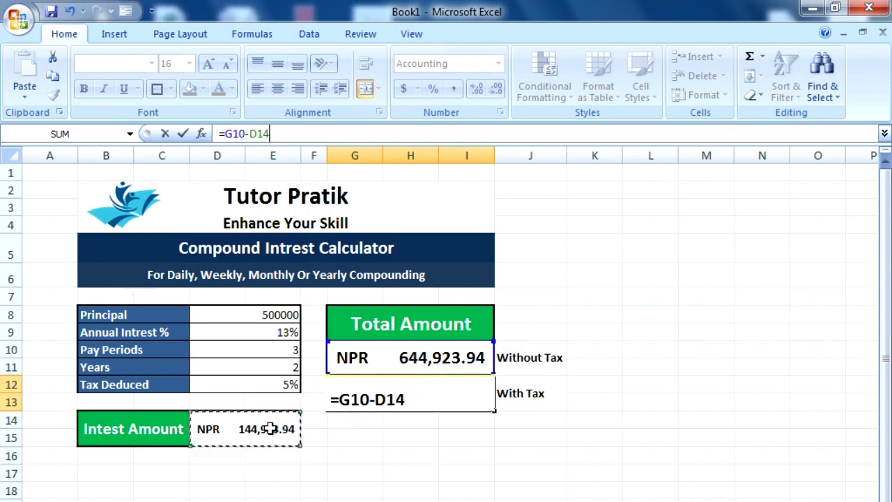
pyautogui.write('*0.05')
pyautogui.press('BackSpace')
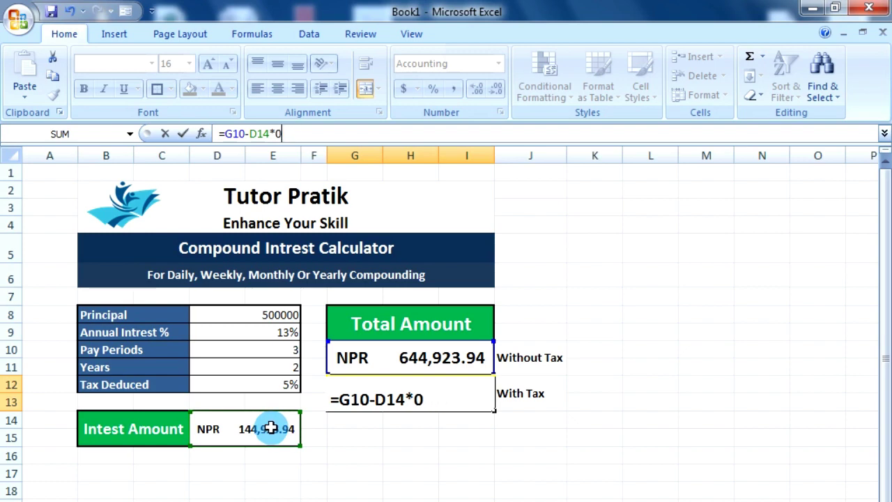
pyautogui.press('BackSpace')
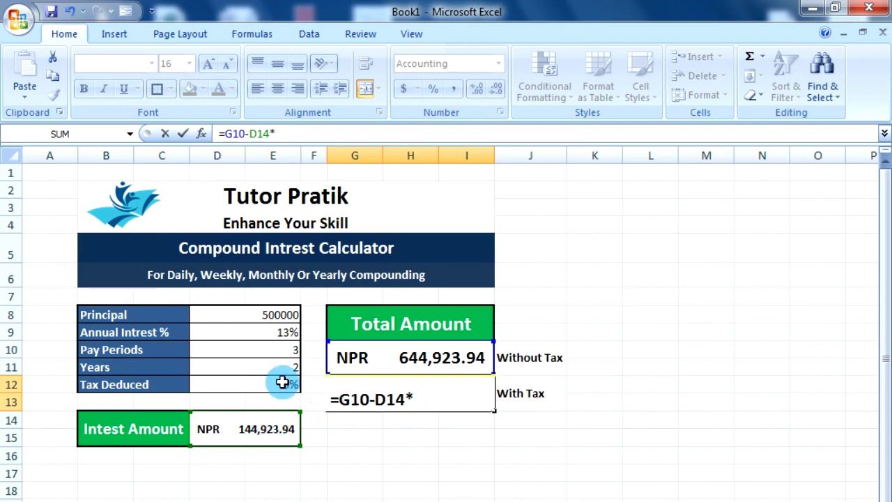
pyautogui.click(282, 382)
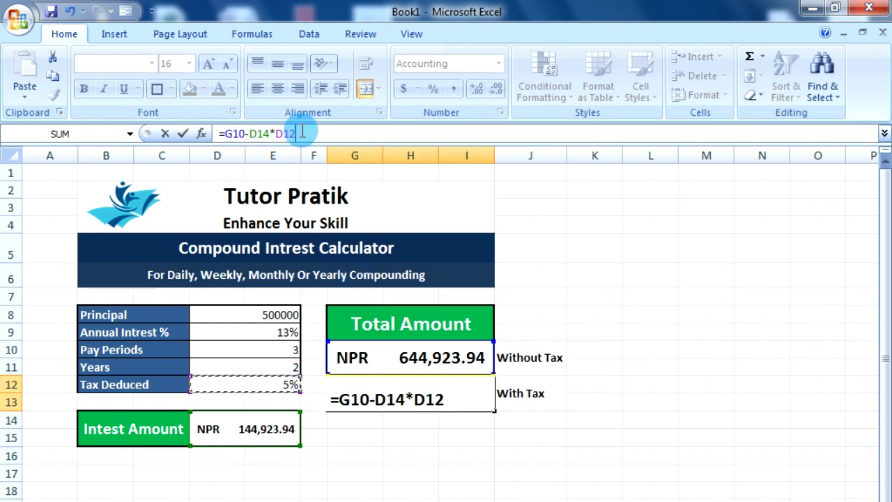
pyautogui.press('Return')
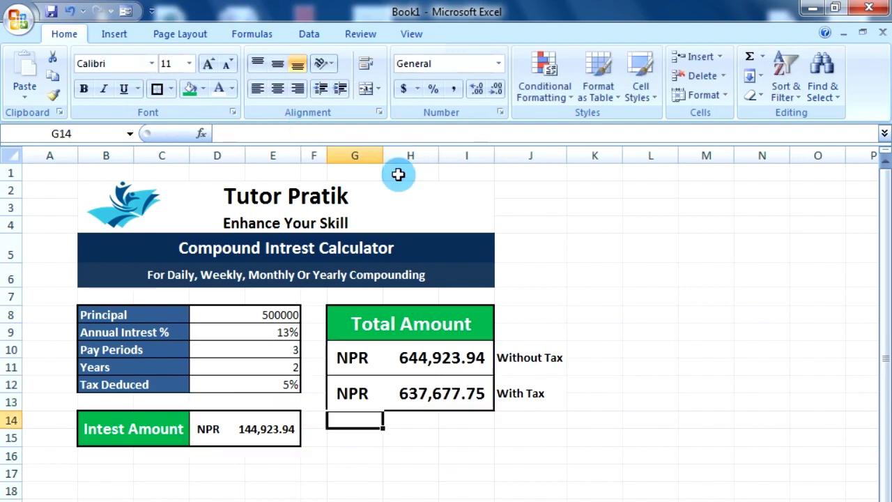
# Check the With Tax formula result of NPR 637,677.75.
pyautogui.click(429, 492)
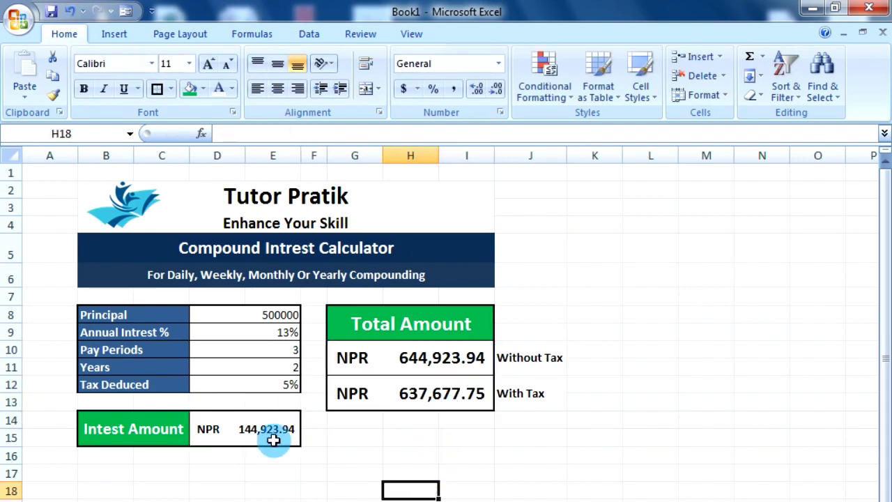
pyautogui.click(443, 438)
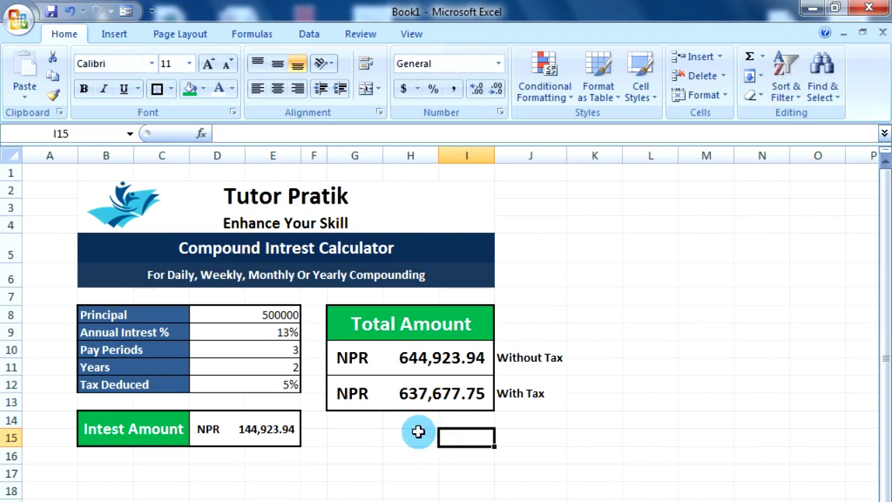
pyautogui.click(417, 404)
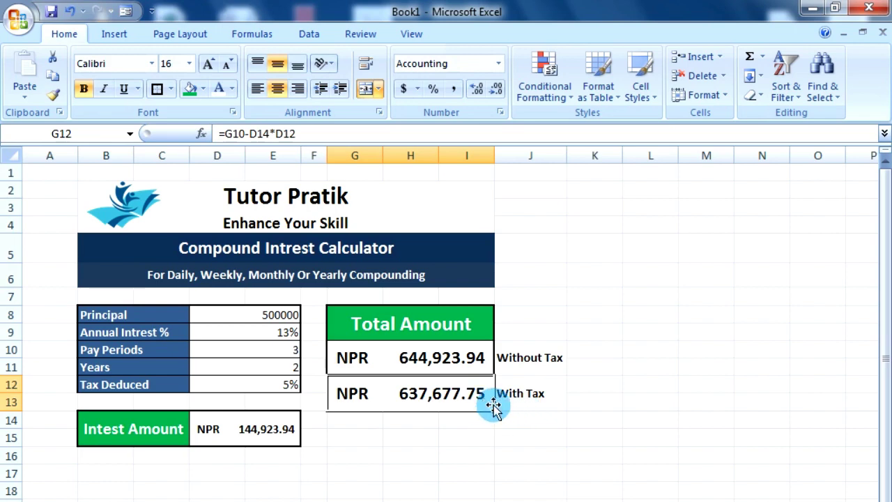
pyautogui.click(444, 456)
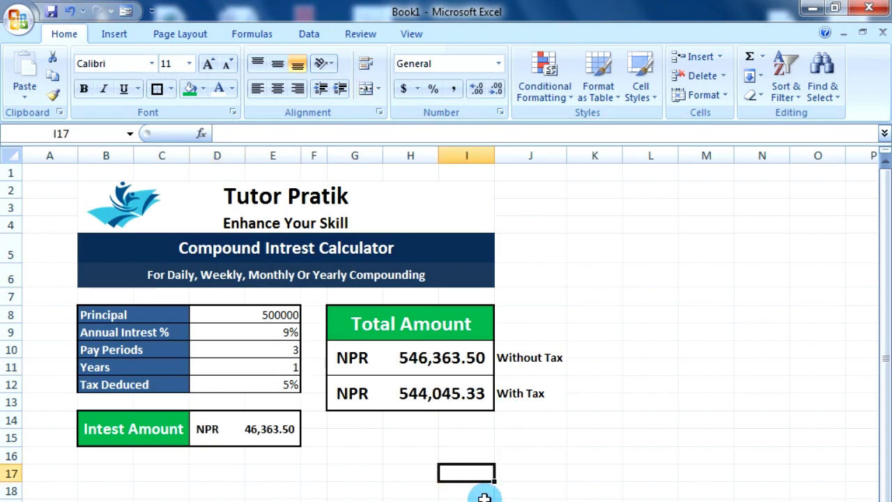
# Vary the Annual Interest and Years inputs, ending at 13% and 1 year (567,857.35 / 564,464.48).
pyautogui.click(56, 173)
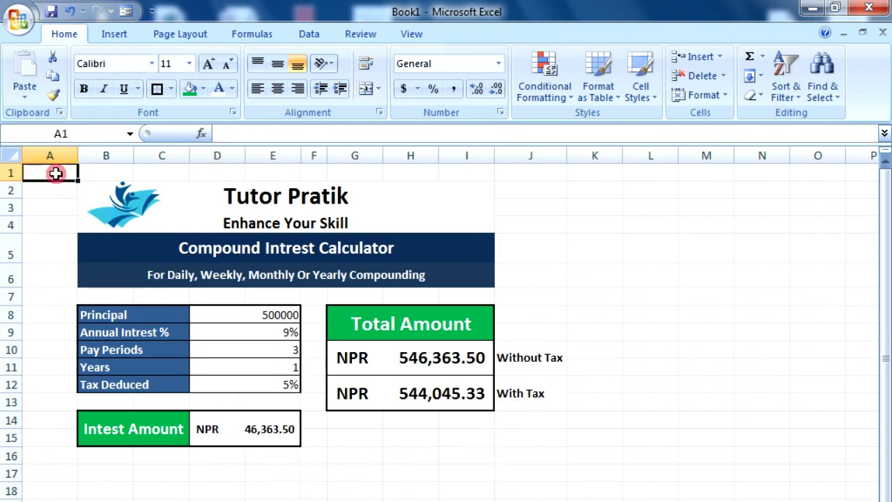
pyautogui.click(107, 173)
pyautogui.click(279, 315)
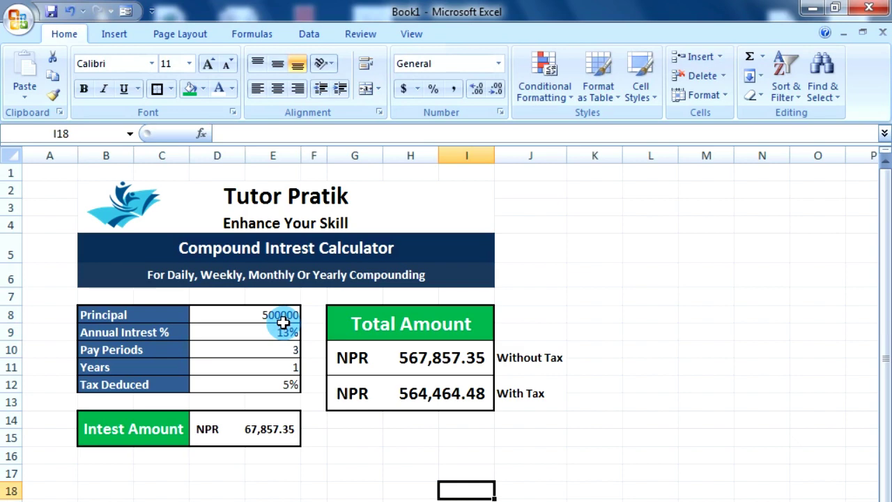
pyautogui.click(341, 497)
pyautogui.click(508, 485)
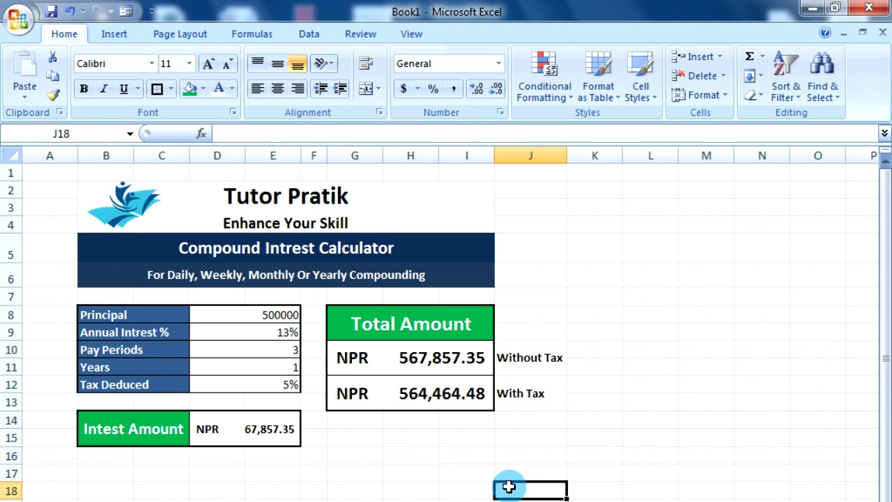
pyautogui.click(376, 488)
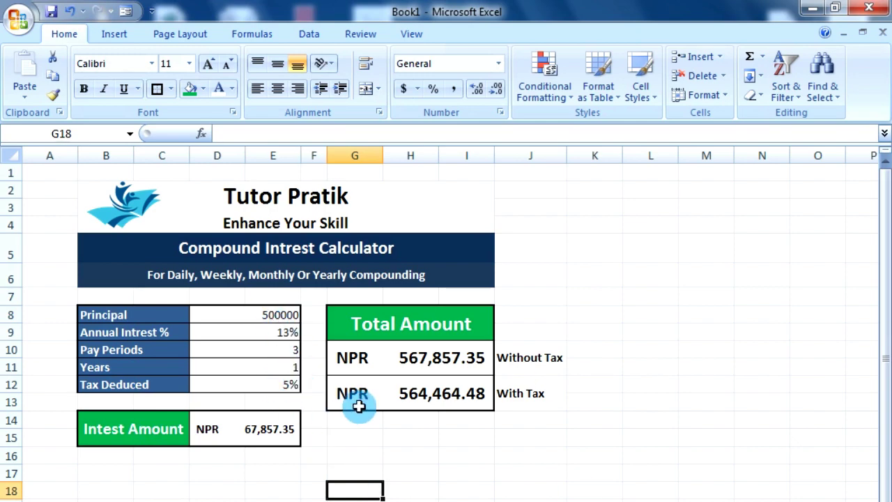
# Goal Seek G12 to 1000000 by changing Years in D11, giving 5.650719245 years.
pyautogui.click(315, 34)
pyautogui.click(693, 98)
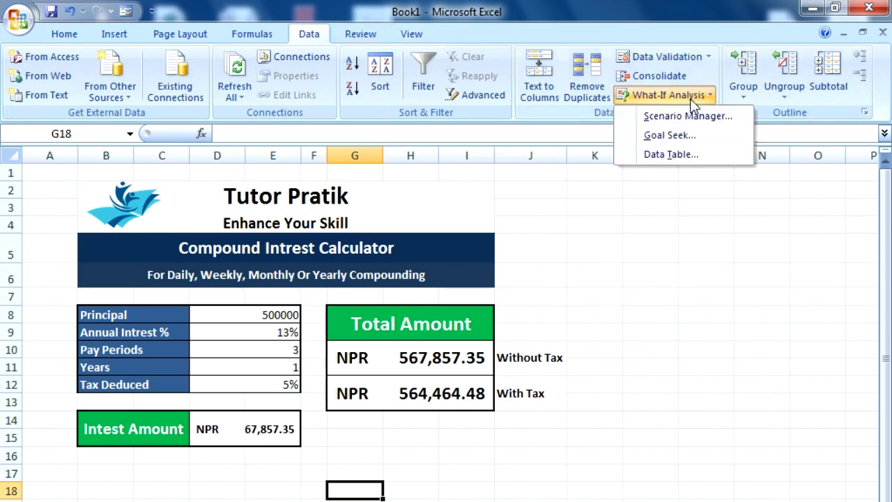
pyautogui.click(669, 135)
pyautogui.moveTo(600, 284); pyautogui.dragTo(651, 262)
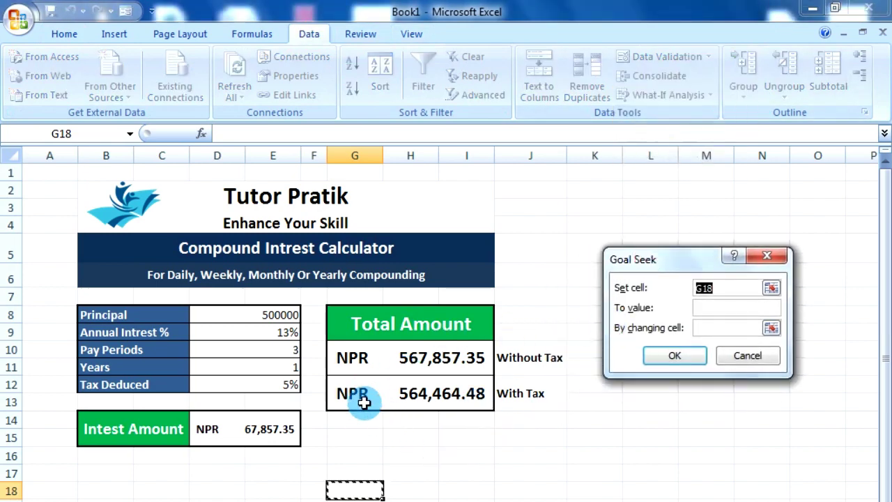
pyautogui.click(433, 402)
pyautogui.click(717, 312)
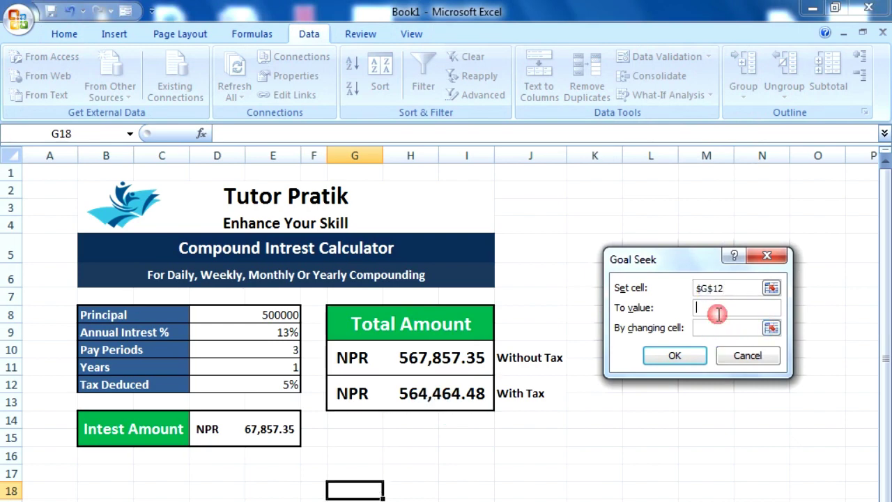
pyautogui.write('100000')
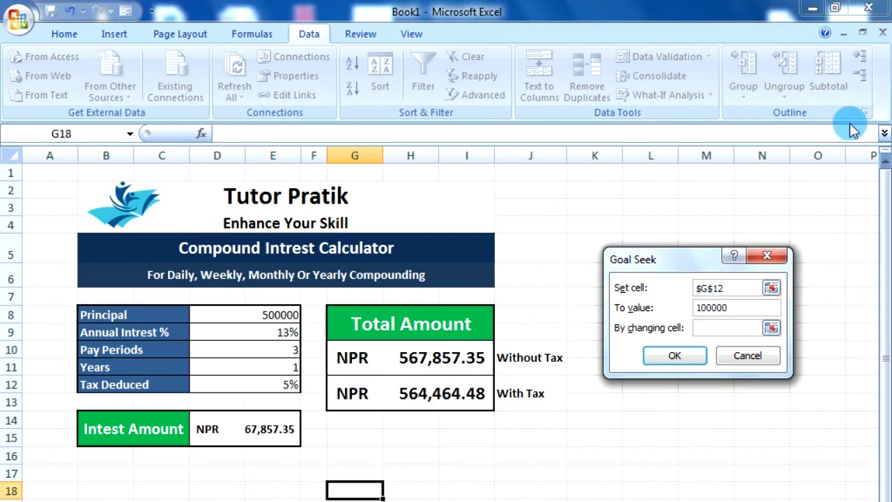
pyautogui.write('0')
pyautogui.click(720, 325)
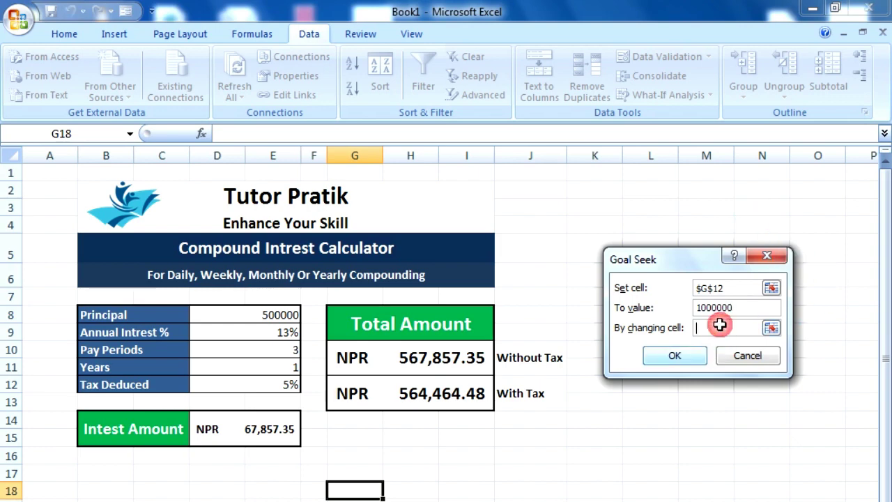
pyautogui.click(272, 367)
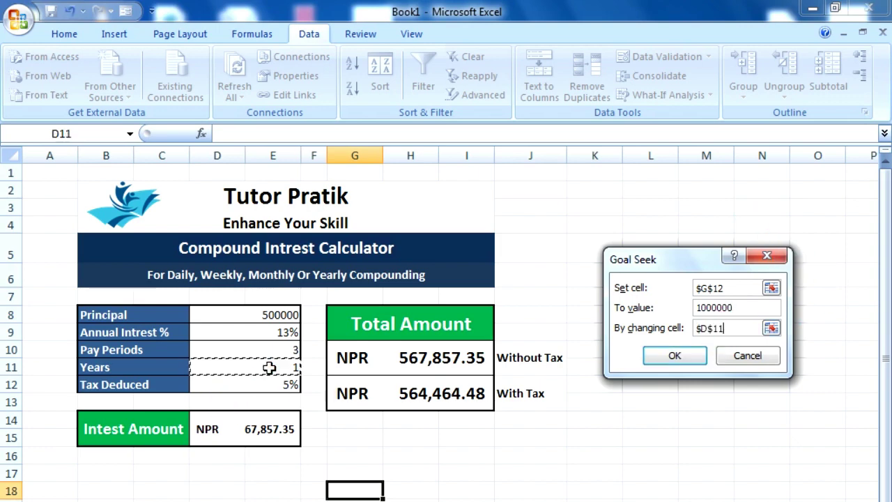
pyautogui.click(658, 369)
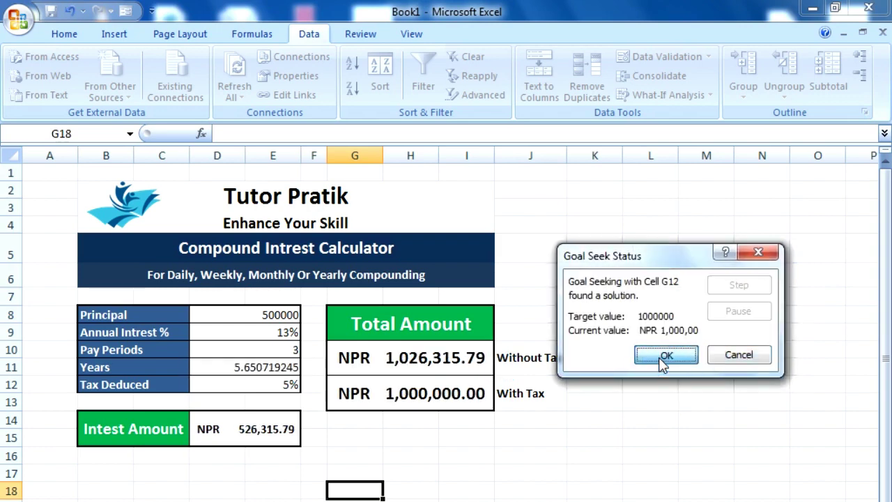
pyautogui.click(663, 359)
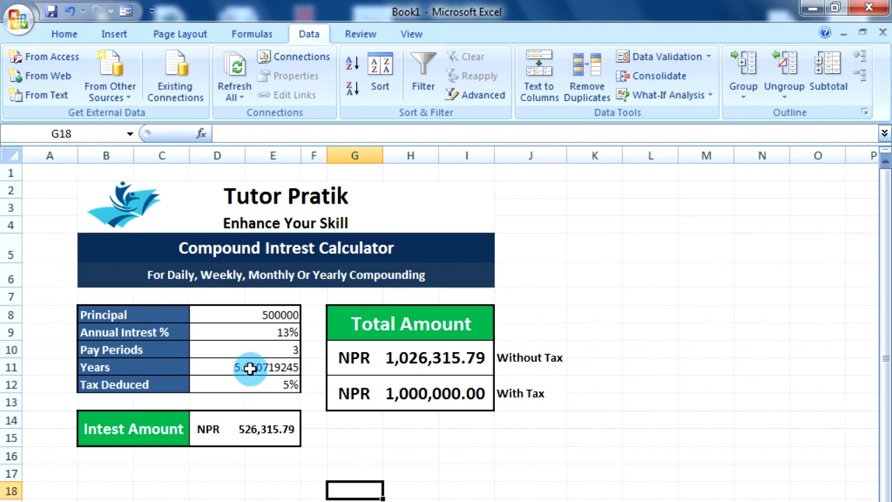
# Check the calculated Years value of 5.650719245 and select other cells in the calculator.
pyautogui.click(249, 368)
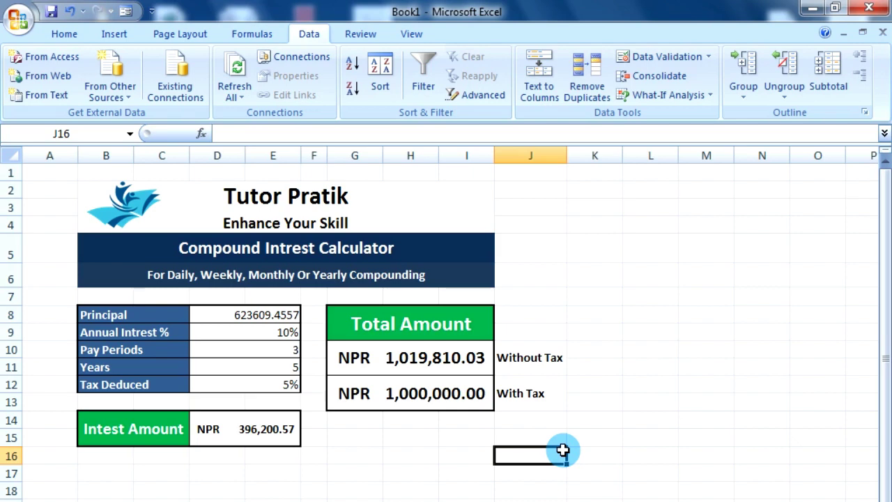
pyautogui.click(618, 476)
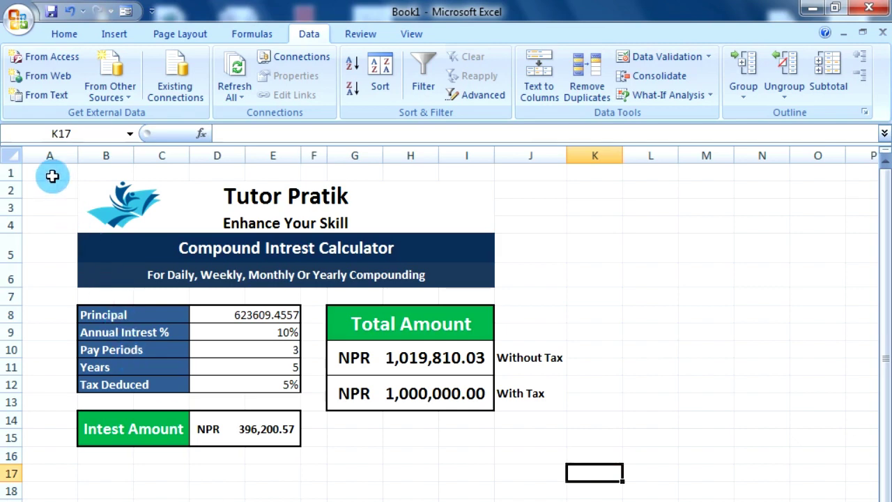
pyautogui.click(410, 499)
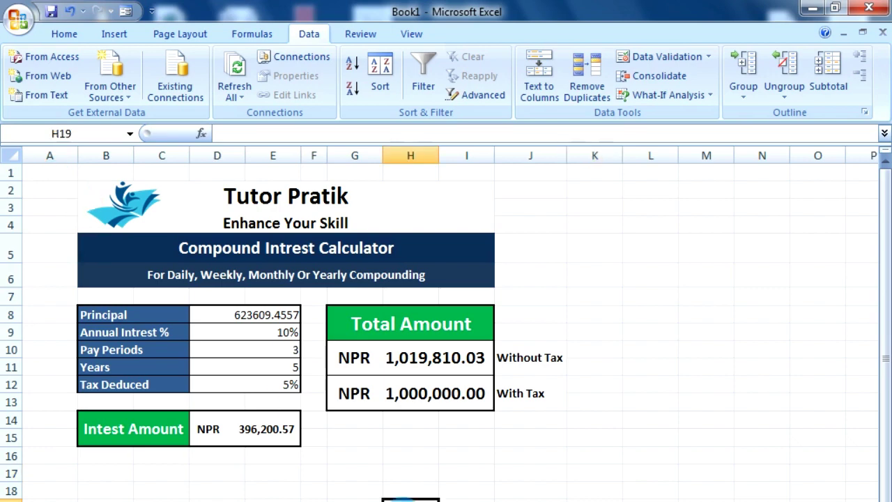